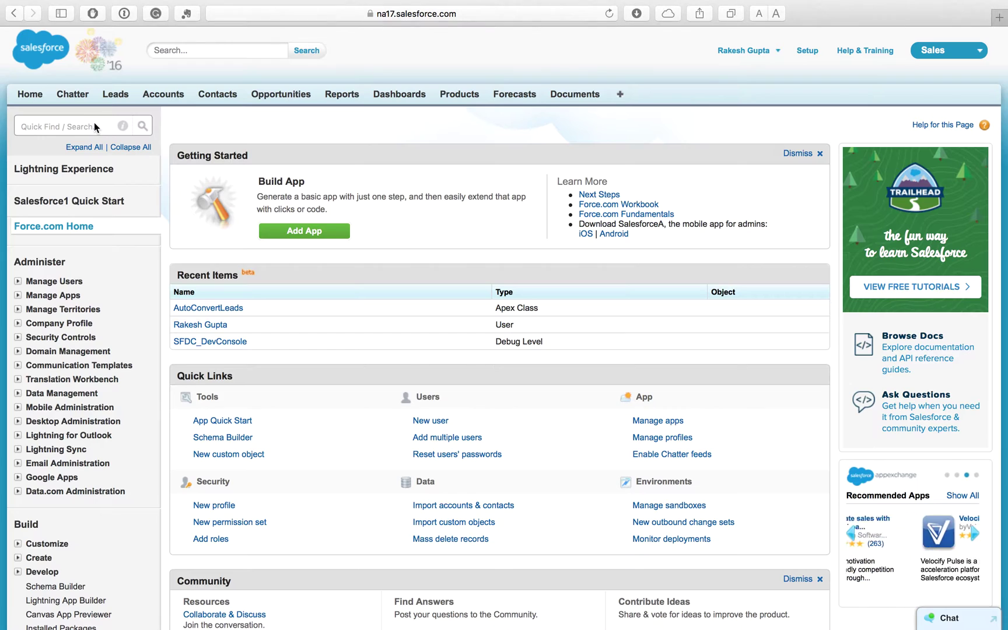
Find the Flows setup page through a search for "flow" and start a new flow.
click(97, 127)
text(flow)
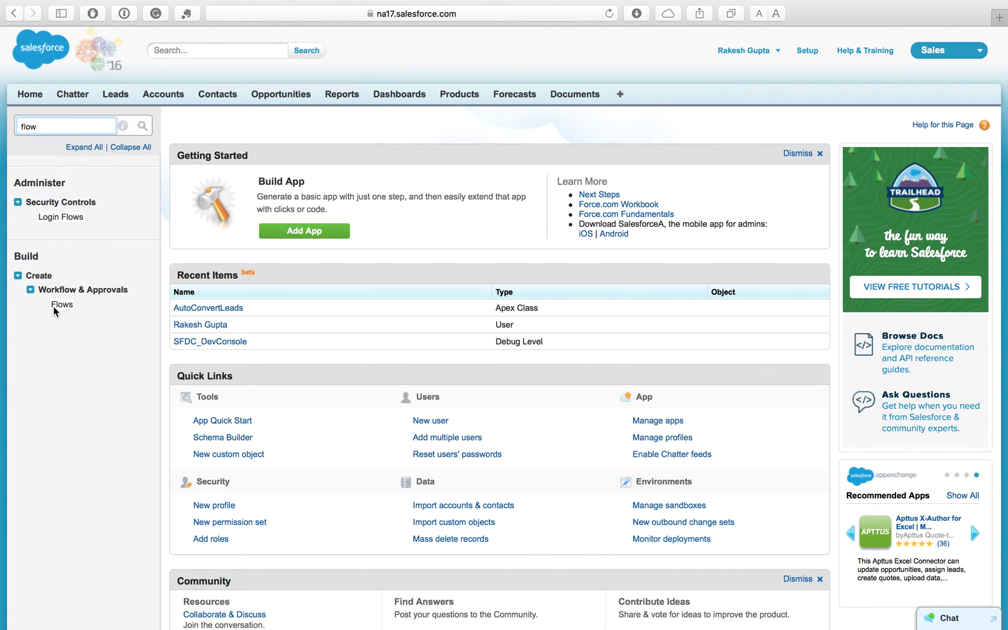
click(58, 305)
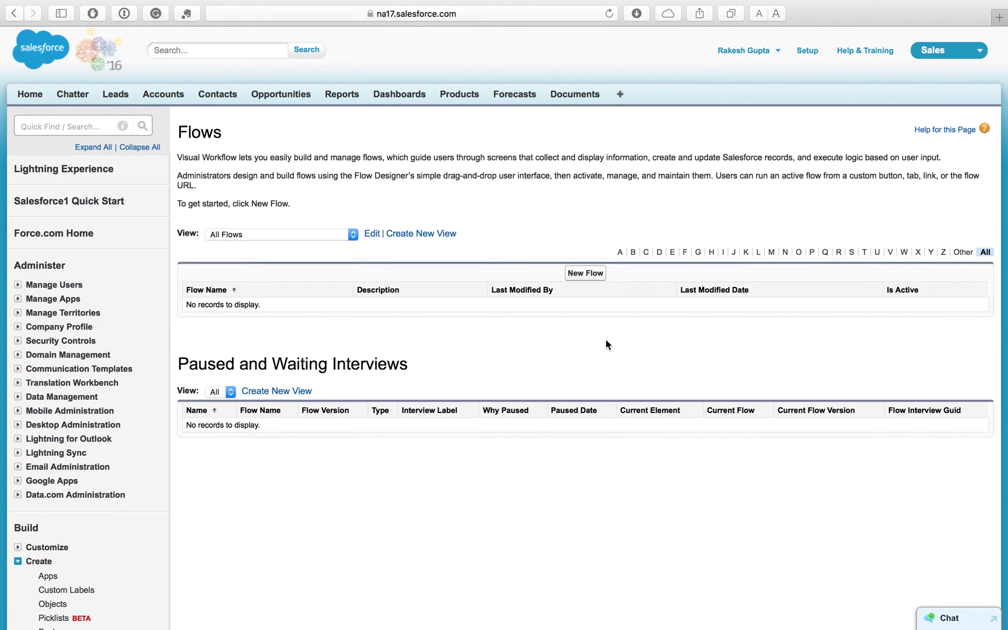
click(594, 274)
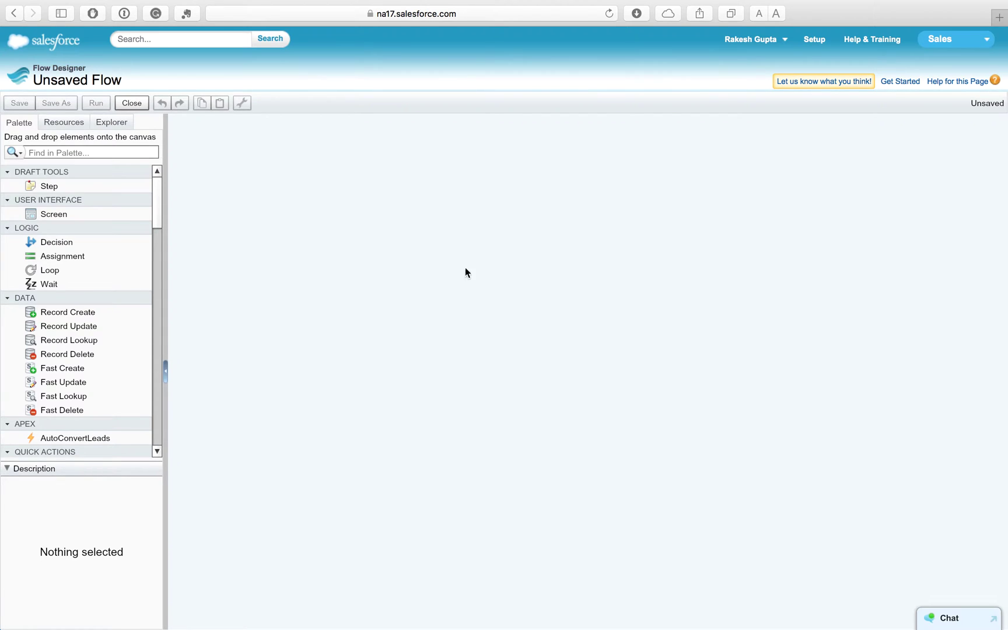
Create a Text variable VarAccountID with type Input and Output and default value {!$GlobalConstant.EmptyString}.
click(58, 124)
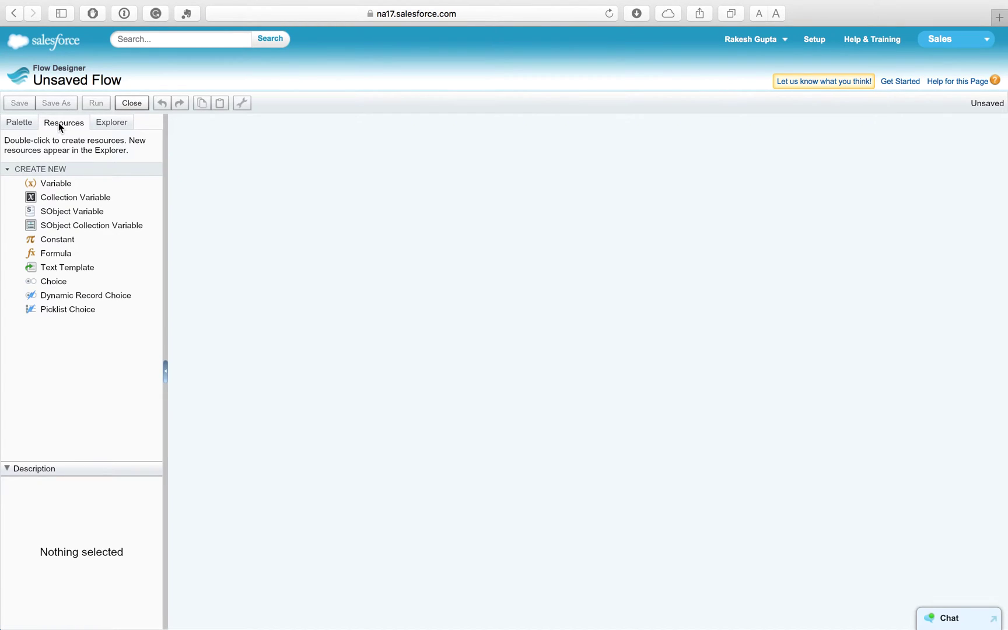
double_click(64, 187)
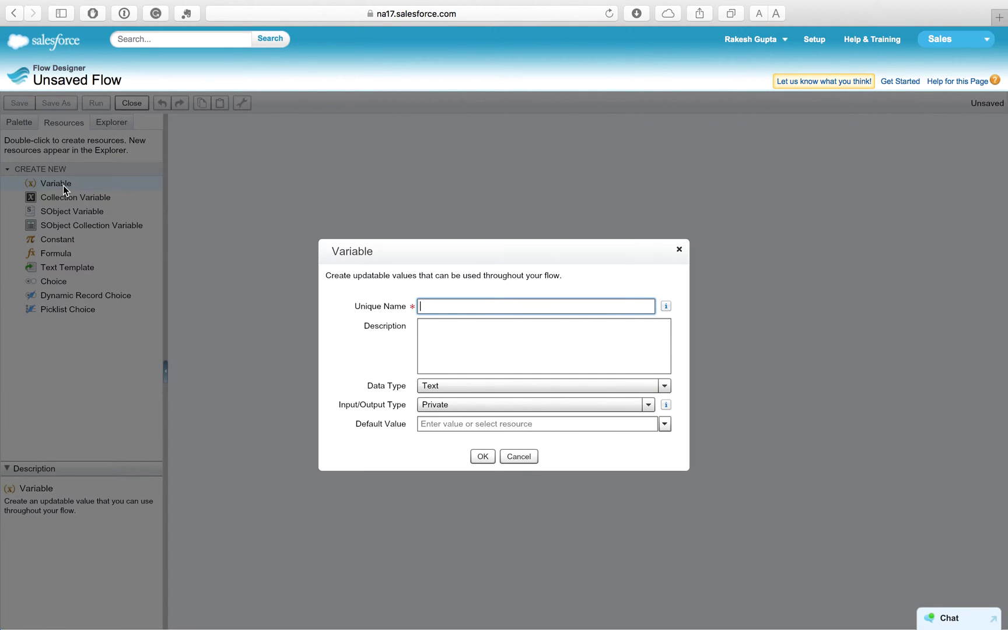
text(VarAccountID)
click(447, 386)
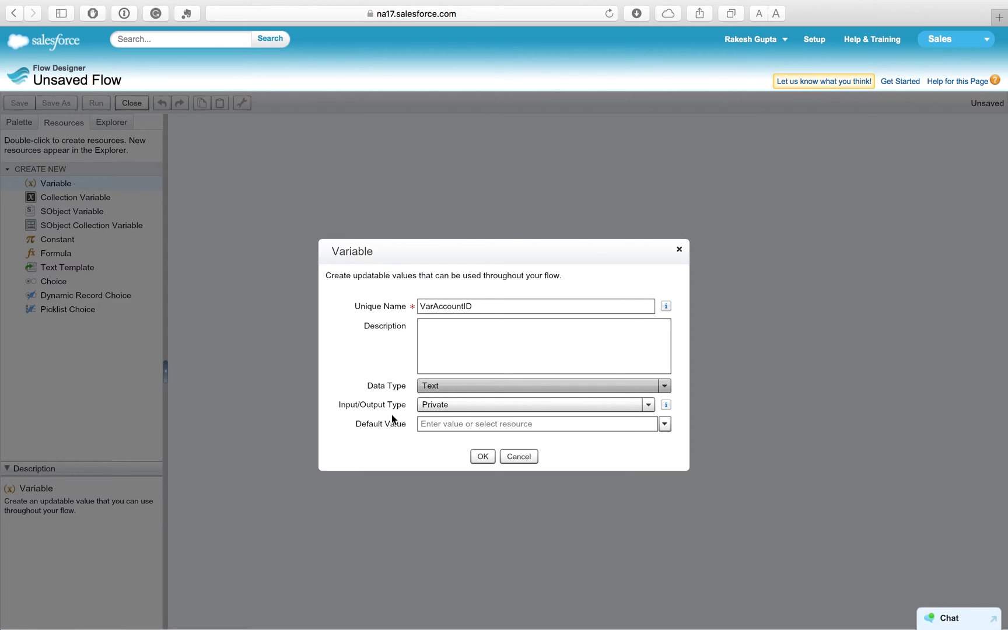
click(446, 407)
click(446, 466)
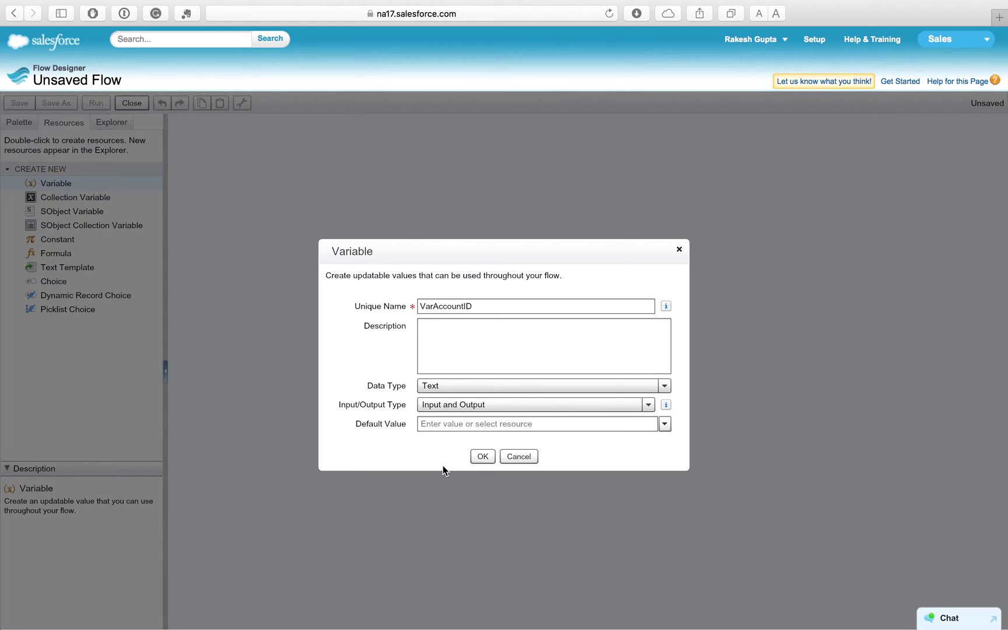
click(482, 425)
text(emp)
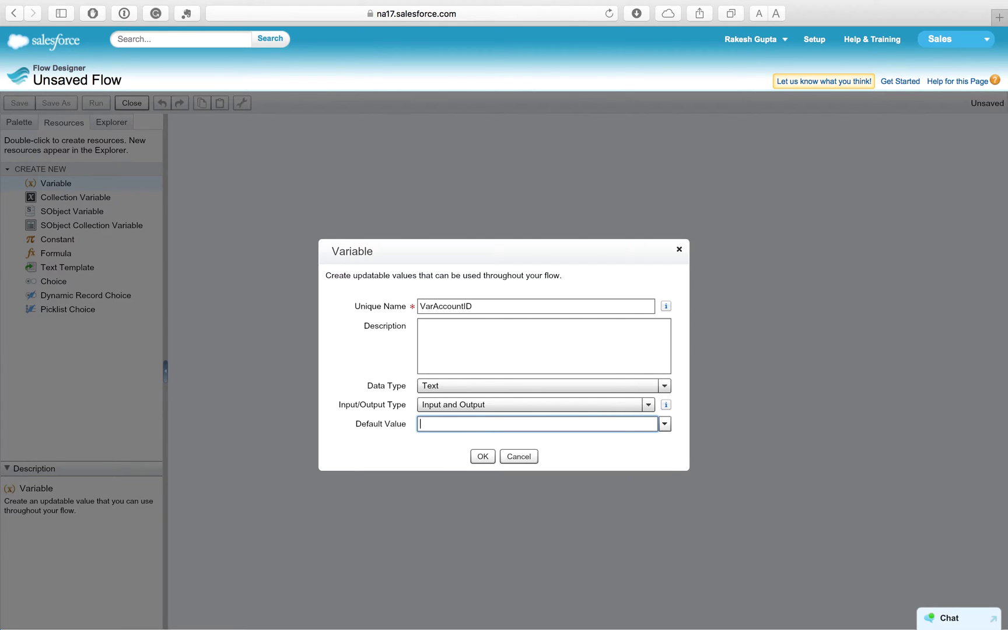
text(t)
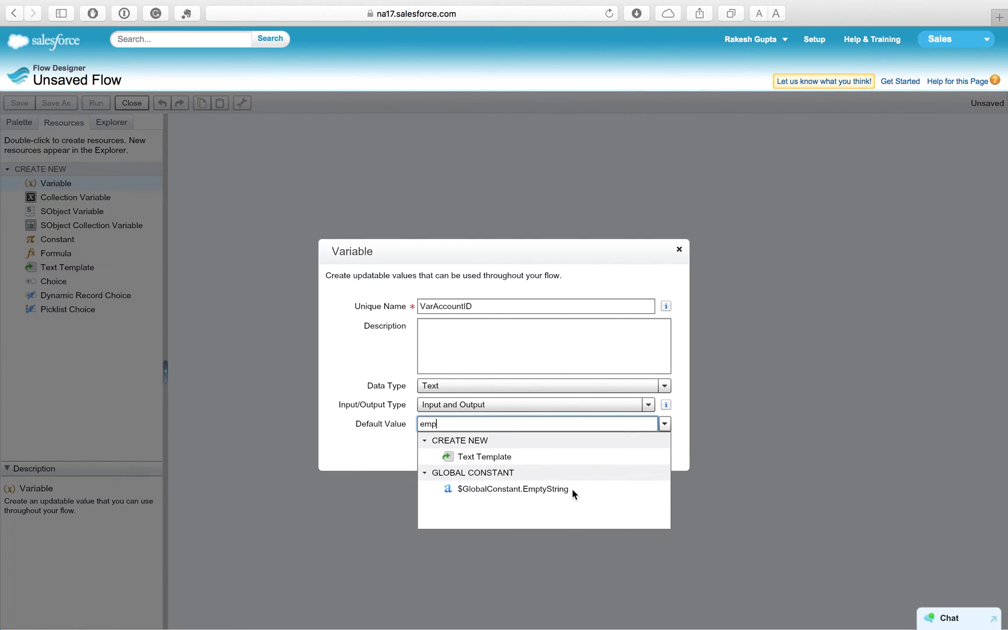
click(572, 489)
click(483, 457)
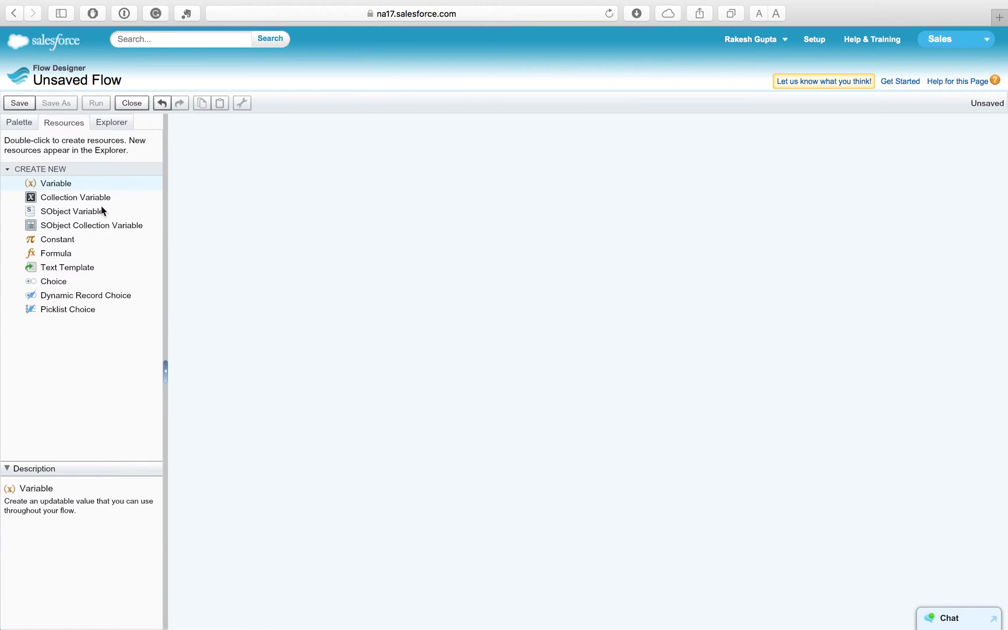
Start a second Text variable named VarOpportunityID and set its Input/Output Type to Input and Output.
click(87, 190)
click(86, 190)
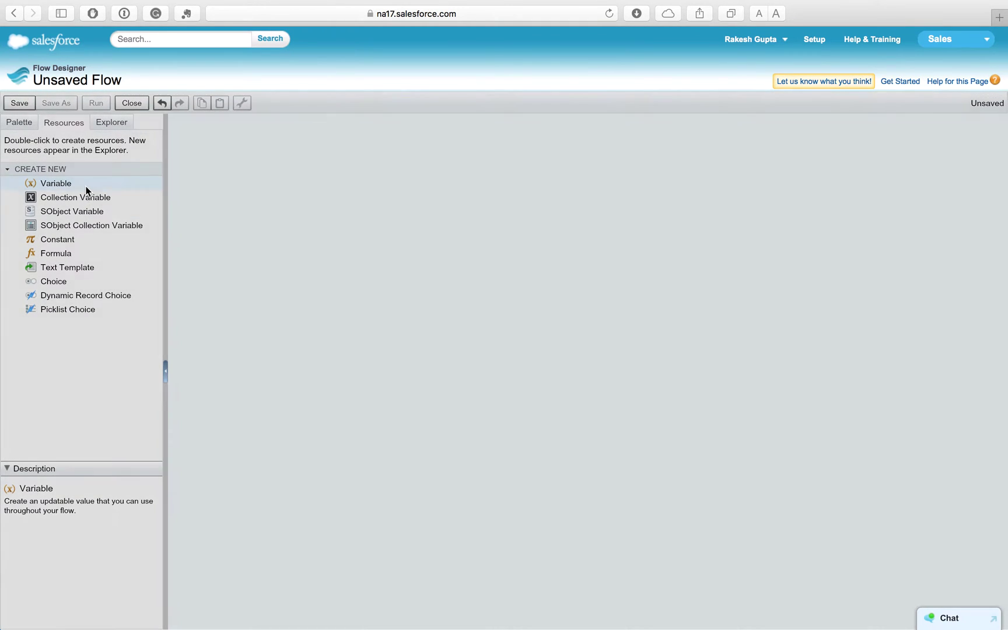
text(v)
key(BackSpace)
text(VarOpportunity)
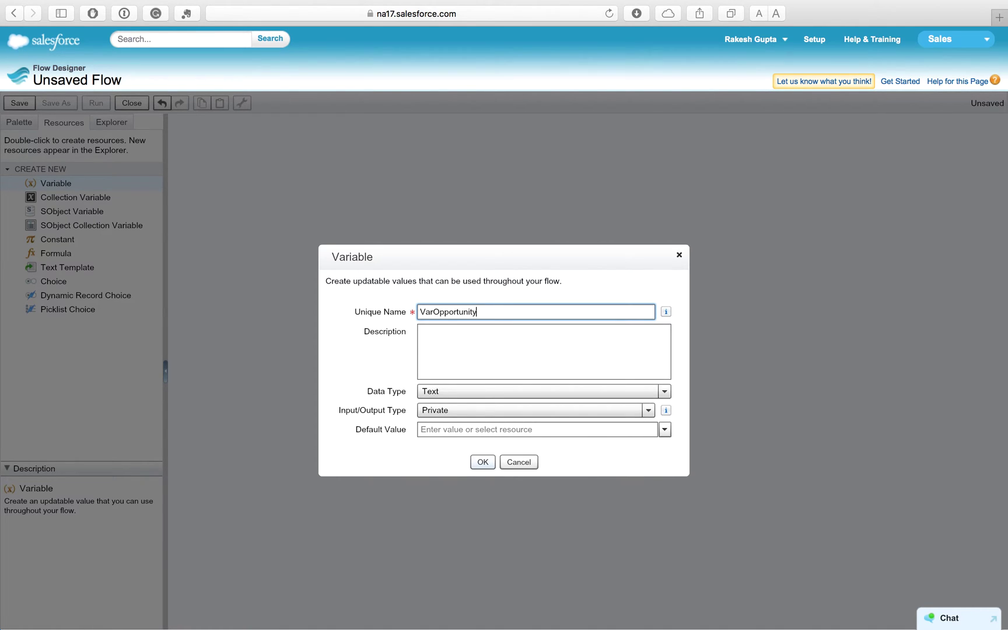
text(ID)
click(519, 412)
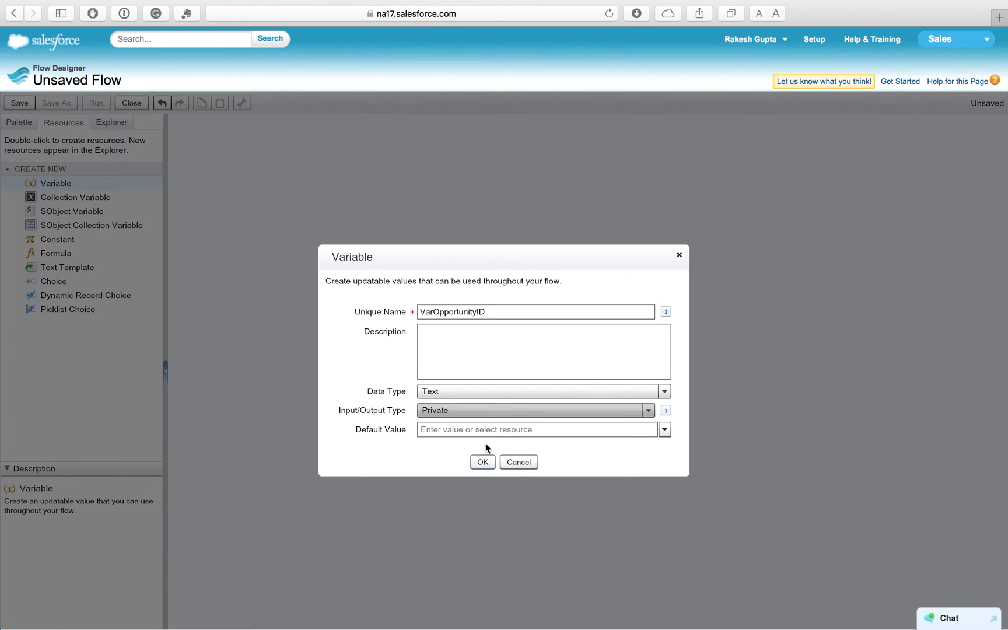
click(493, 410)
click(468, 469)
Set VarOpportunityID's default value to {!$GlobalConstant.EmptyString} and save the variable.
click(447, 435)
text(Empty)
key(BackSpace)
click(521, 464)
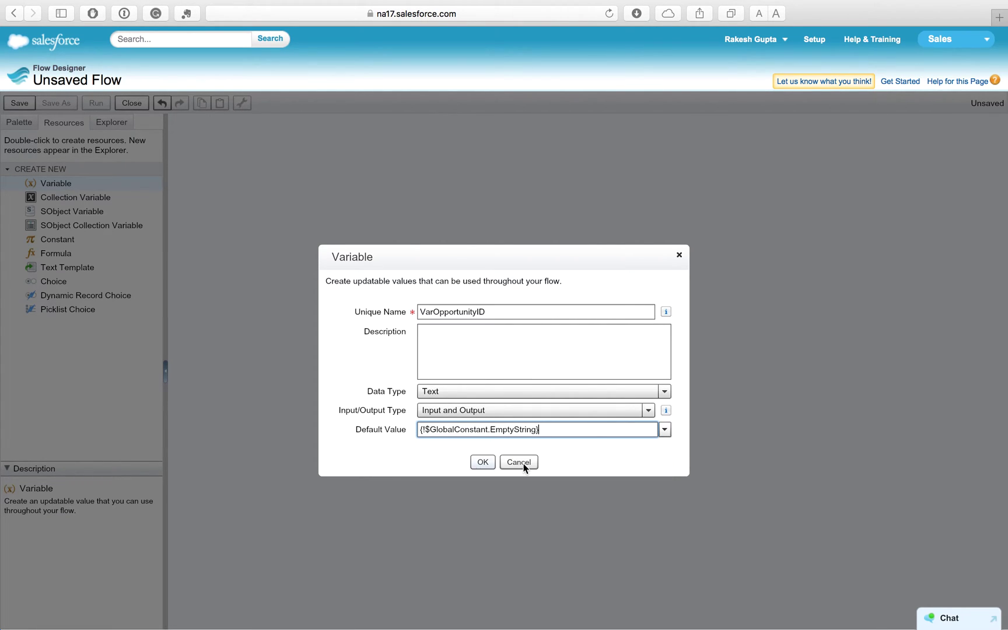
click(483, 462)
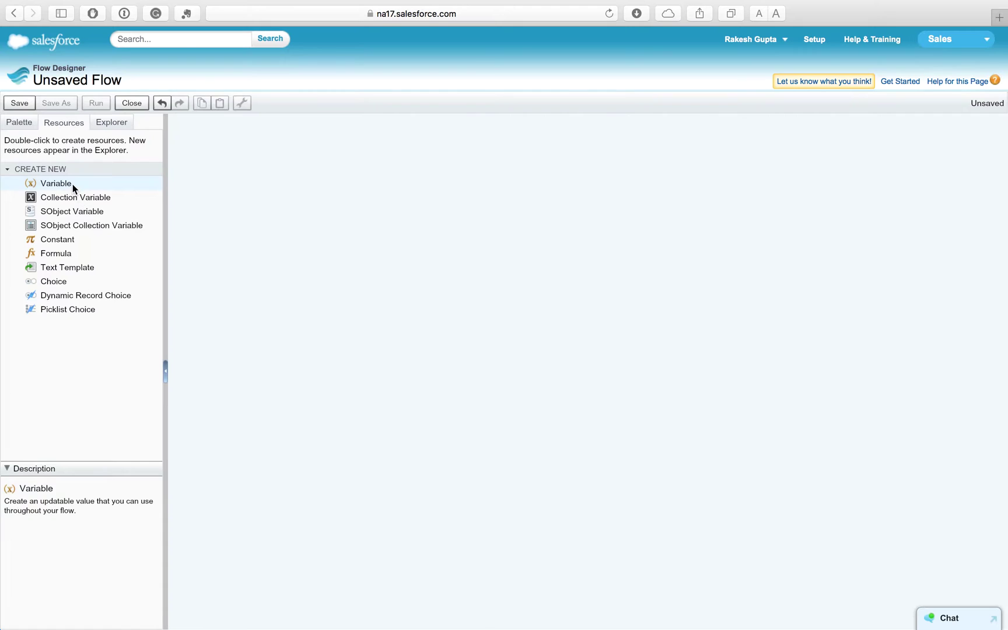
Create a Text variable VarOpportunityName with type Input and Output and default value {!$GlobalConstant.EmptyString}.
double_click(56, 183)
text(VarVarOppor)
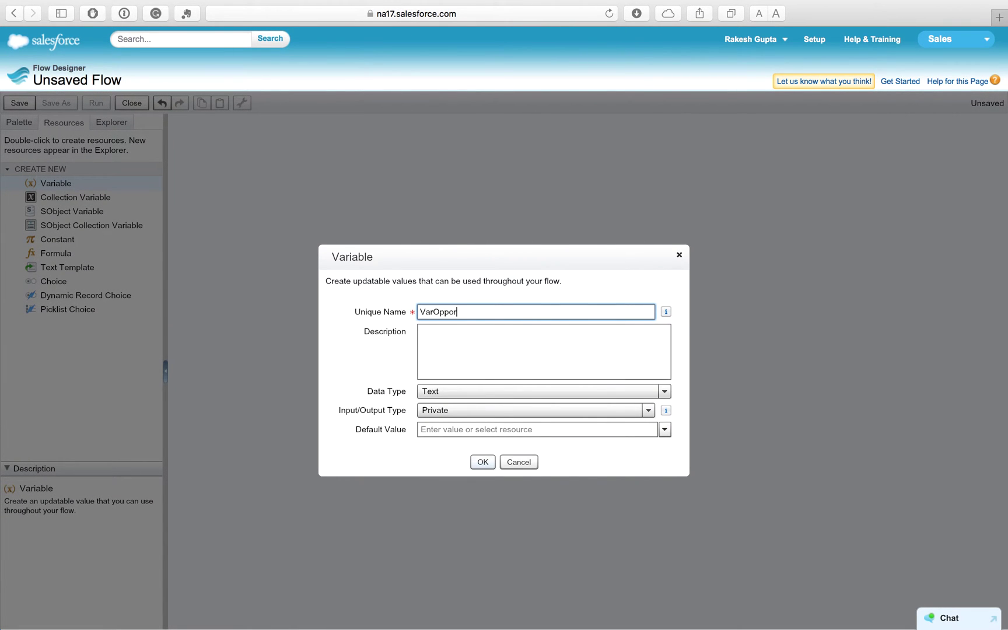
text(tunityName)
click(450, 407)
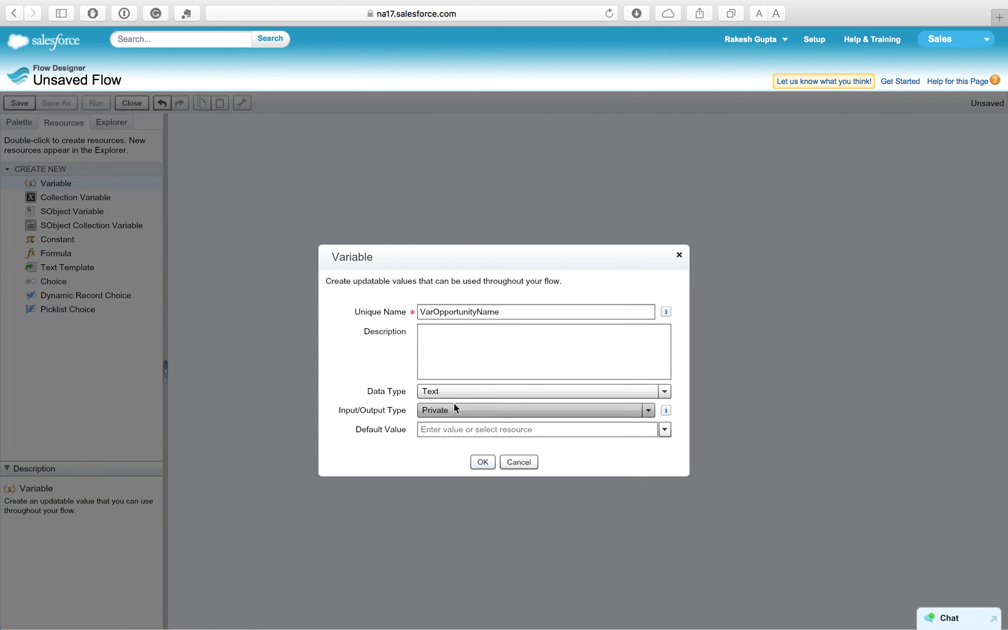
click(457, 410)
click(447, 471)
click(449, 431)
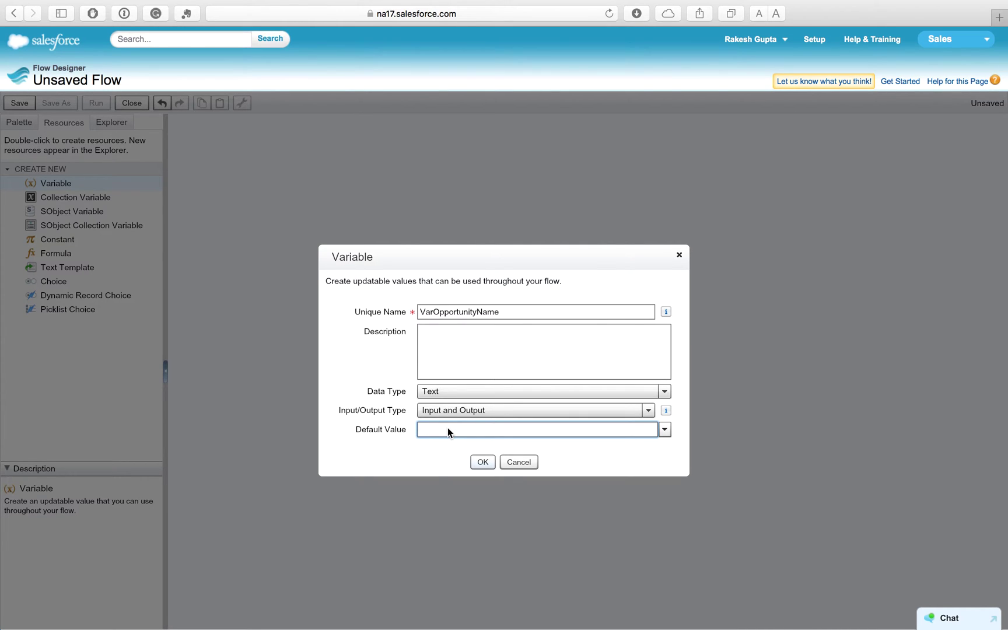
text(Emp)
click(500, 496)
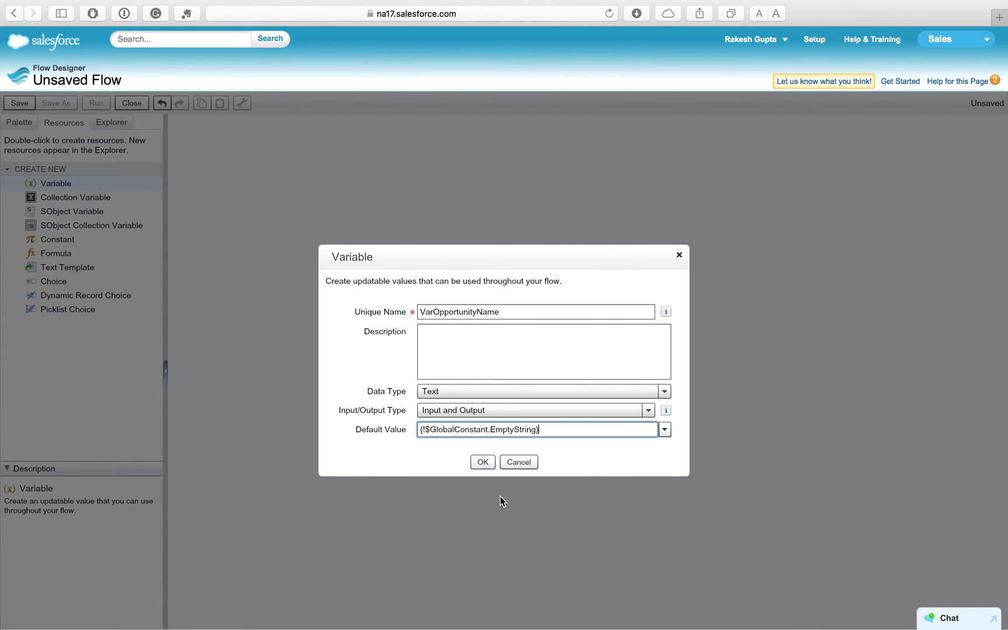
click(484, 462)
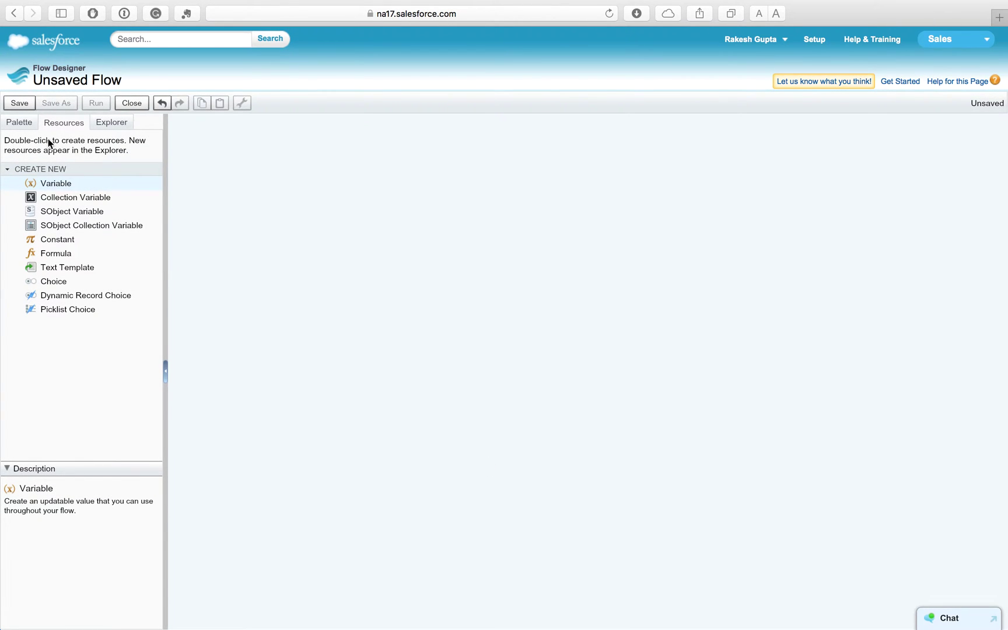
Add a Record Create element named "Post to Chatter" to the canvas, creating a FeedItem record.
click(23, 124)
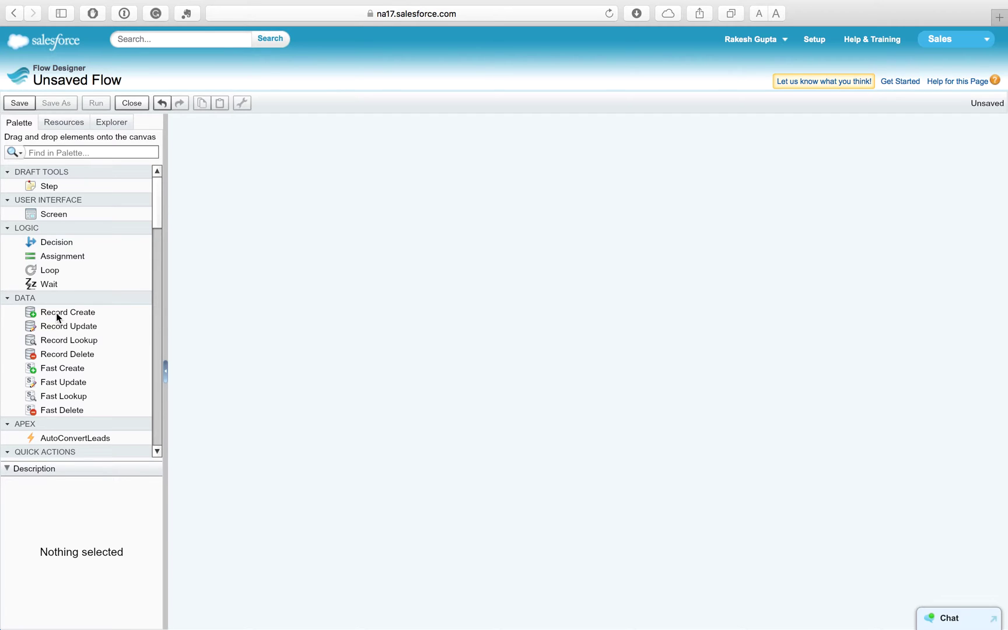
drag(56, 312, 380, 240)
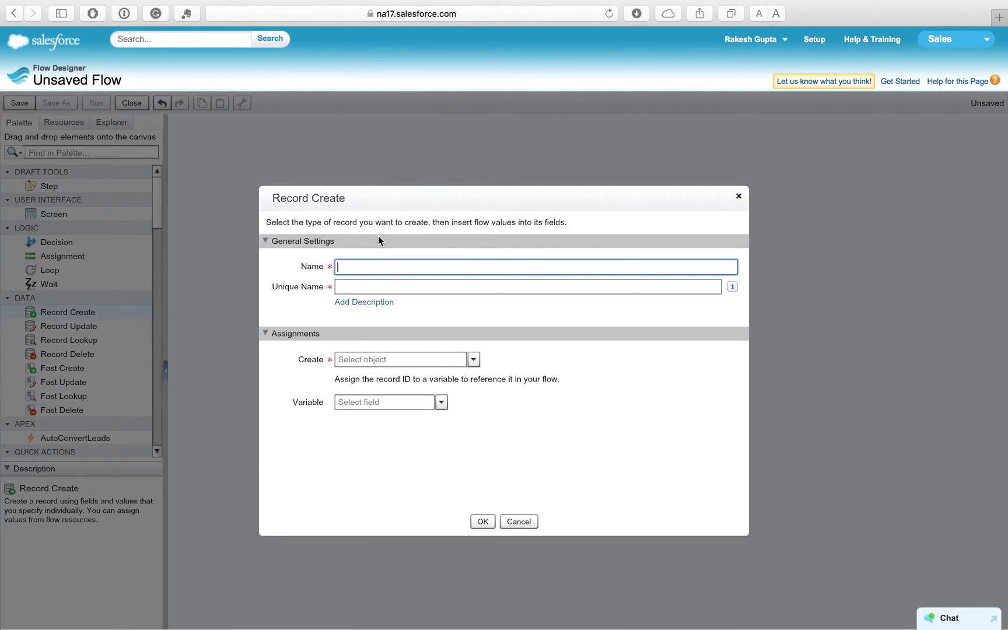
text(Post to Chatter)
click(373, 288)
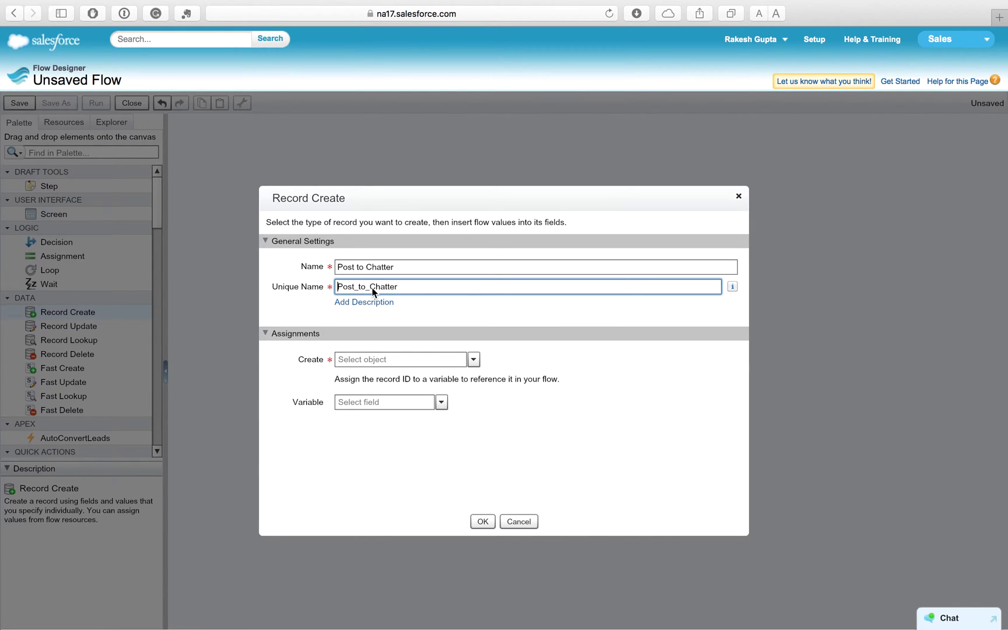
click(362, 360)
text(fee)
click(380, 424)
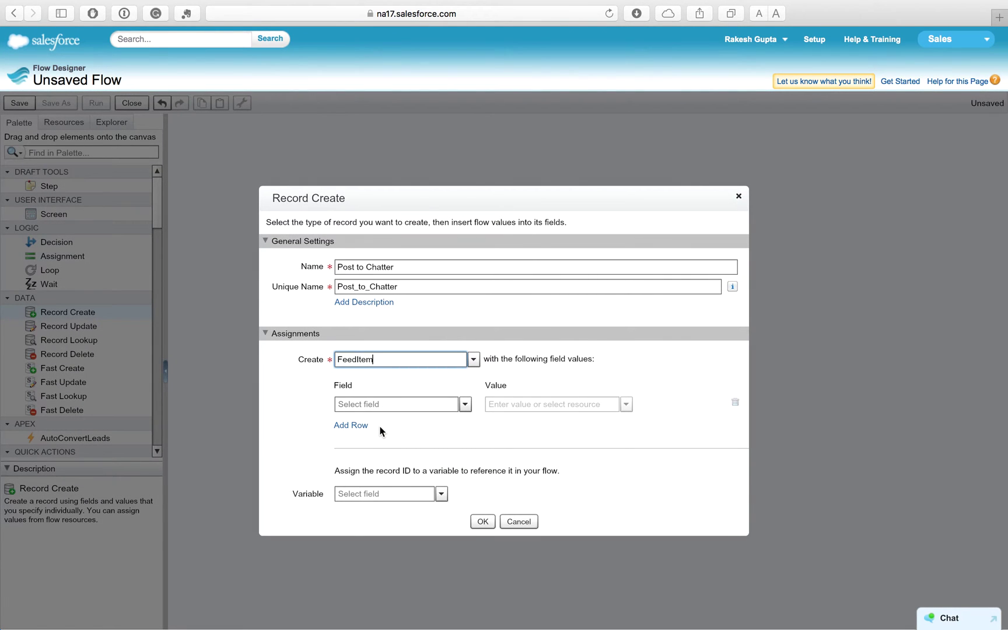
Choose Body and LinkUrl as the first two FeedItem fields to assign.
click(409, 404)
text(bo)
key(Return)
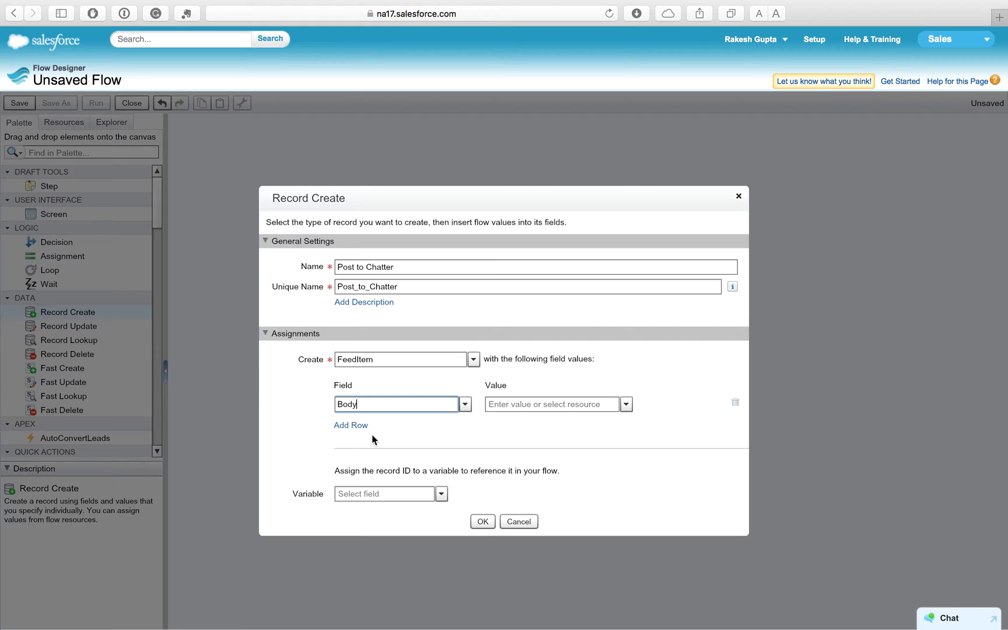
click(353, 428)
click(371, 407)
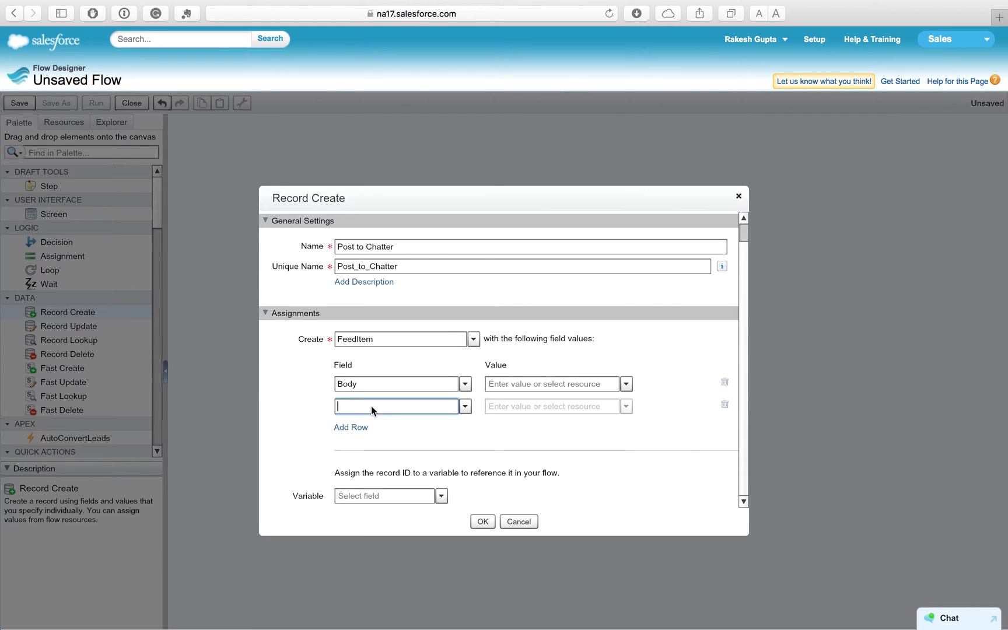
text(link)
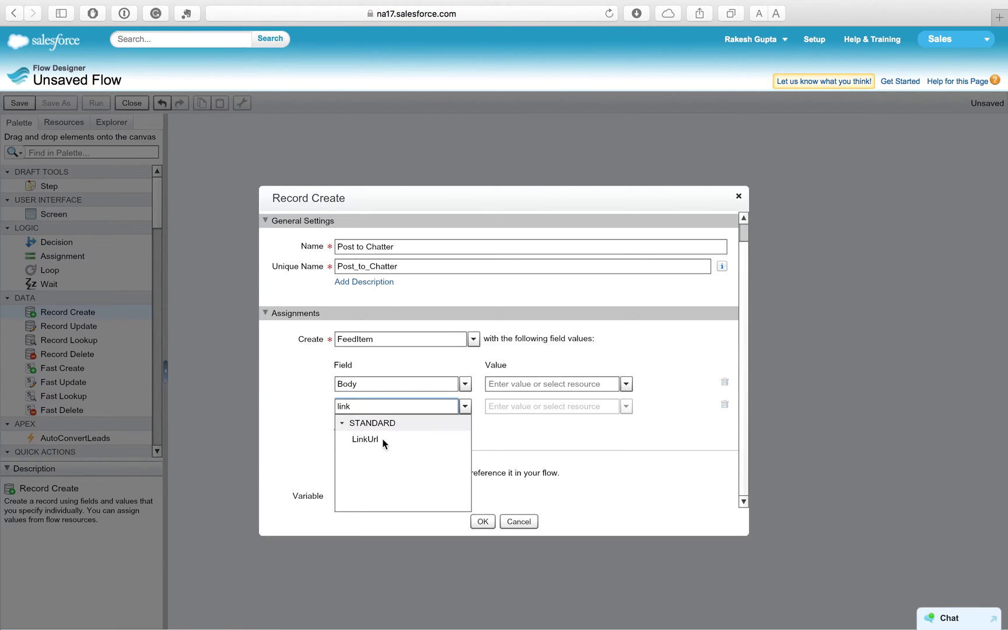
click(382, 440)
Add three more FeedItem field assignment rows for ParentId, Title and Type.
click(357, 428)
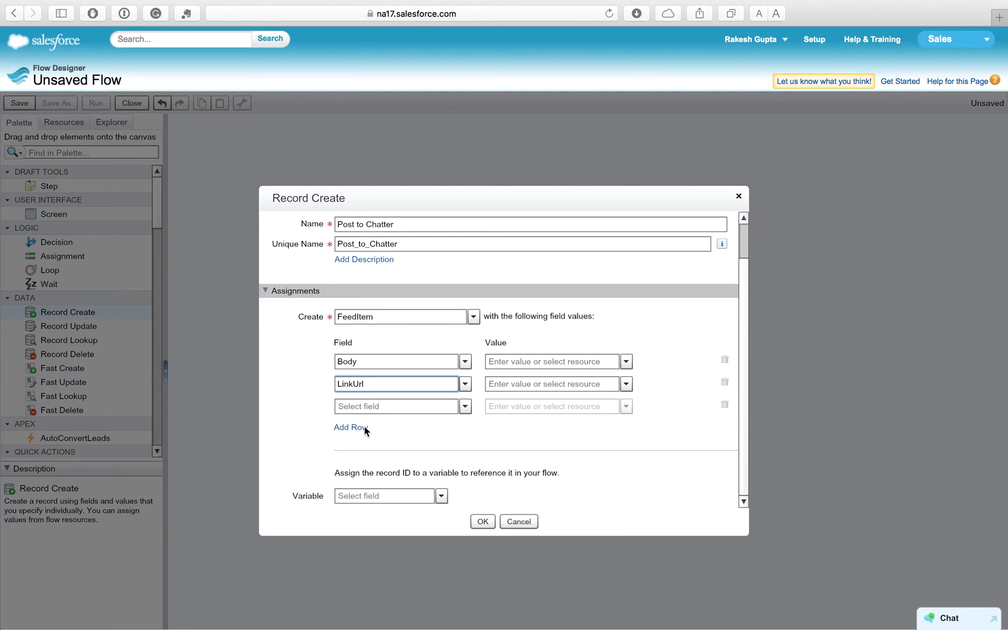
click(387, 409)
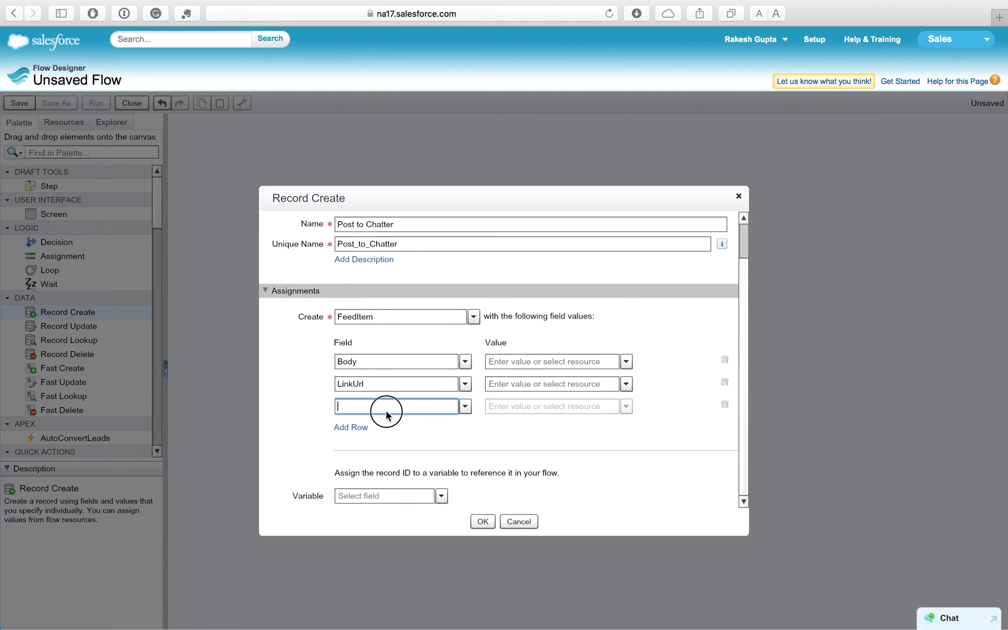
text(par)
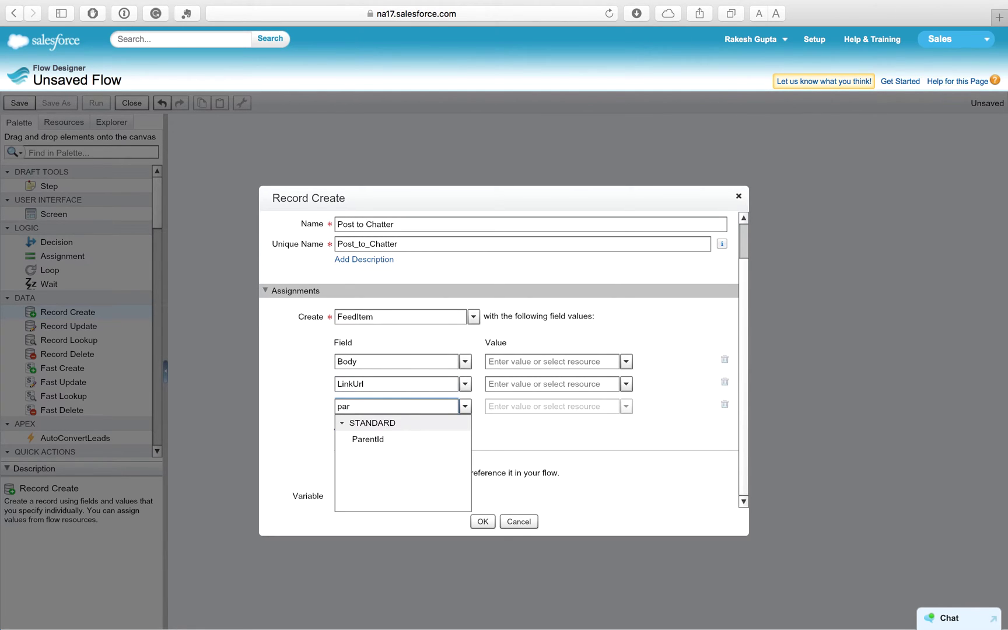
click(383, 440)
click(362, 428)
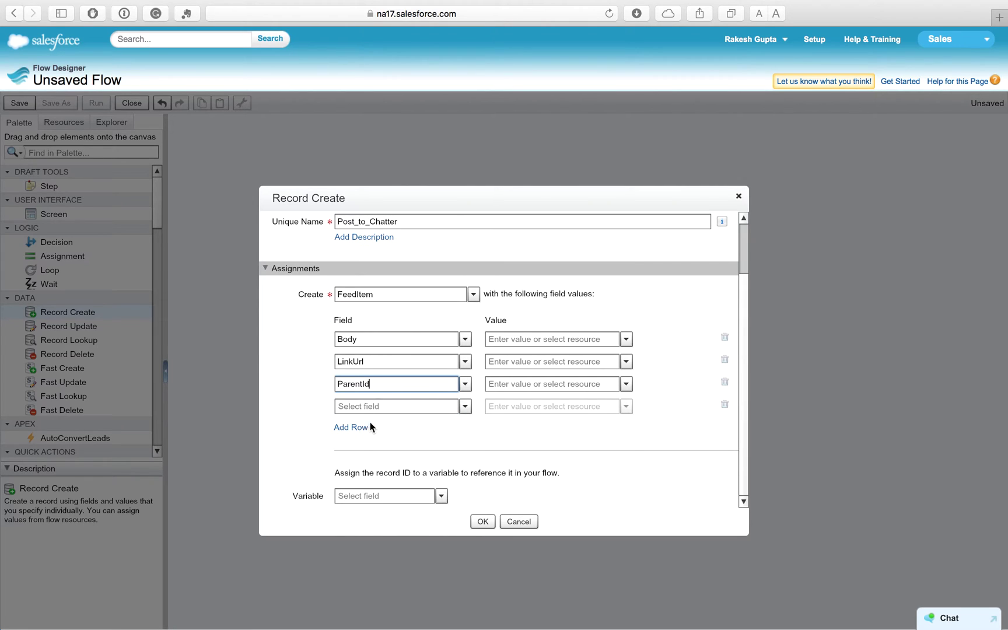
click(377, 411)
text(tit)
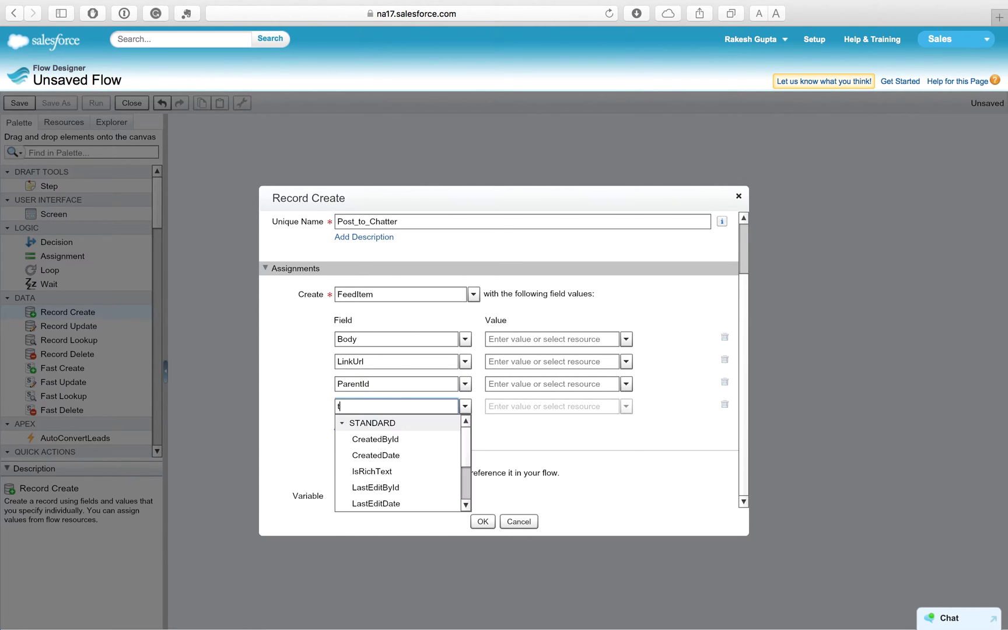
click(383, 439)
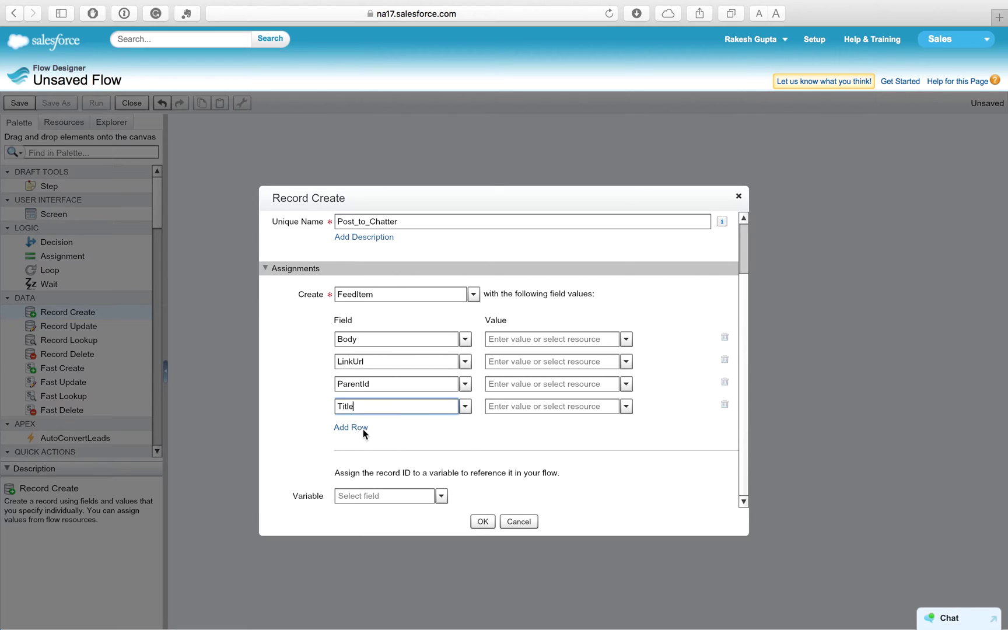
click(363, 430)
click(374, 412)
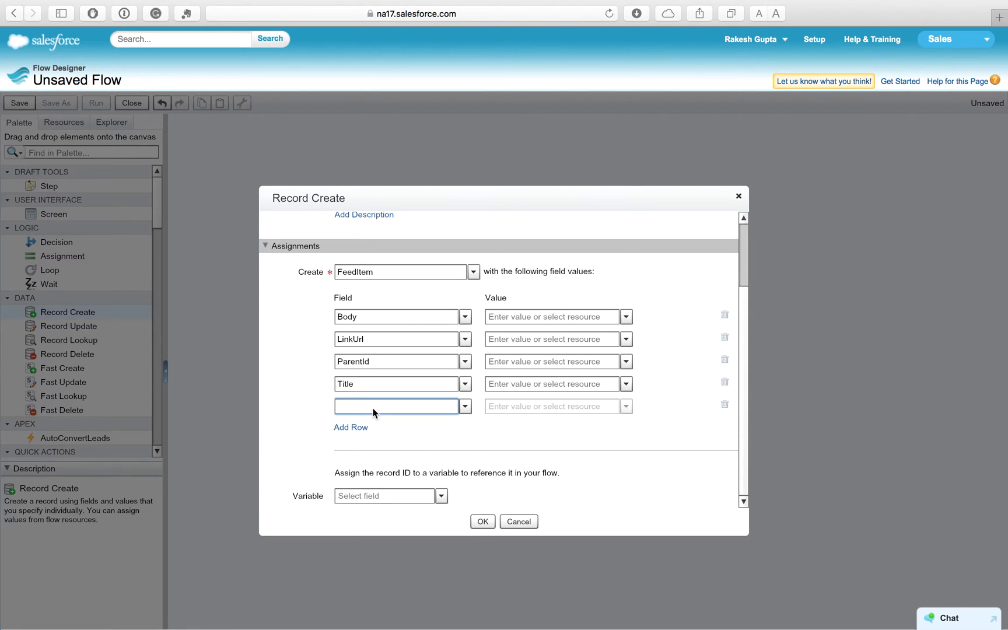
text(ty)
click(387, 440)
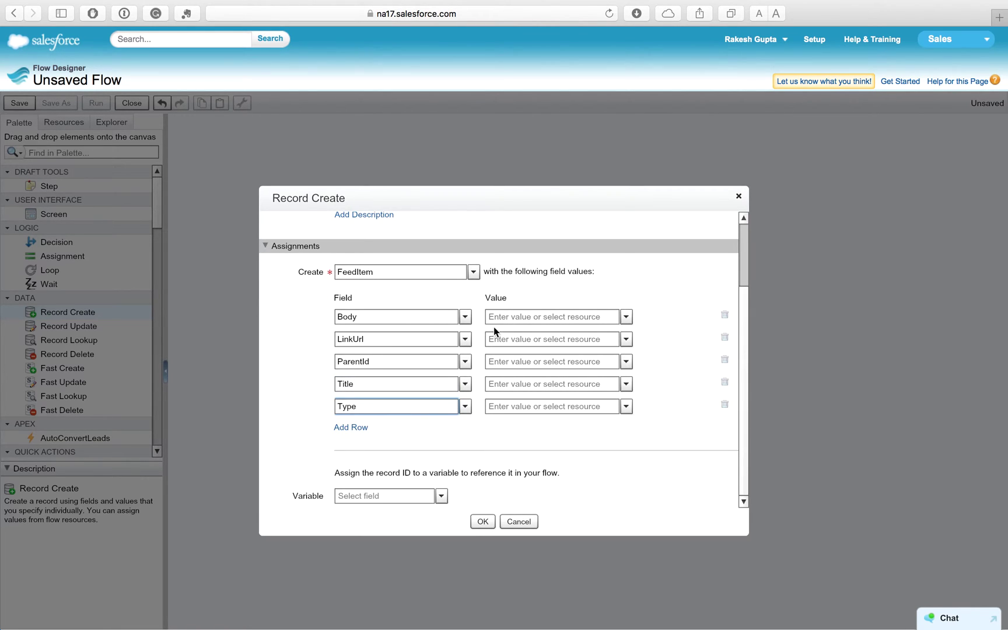
Set the FeedItem Body value to "An Opportunity gets created with amount more than 100K".
click(524, 323)
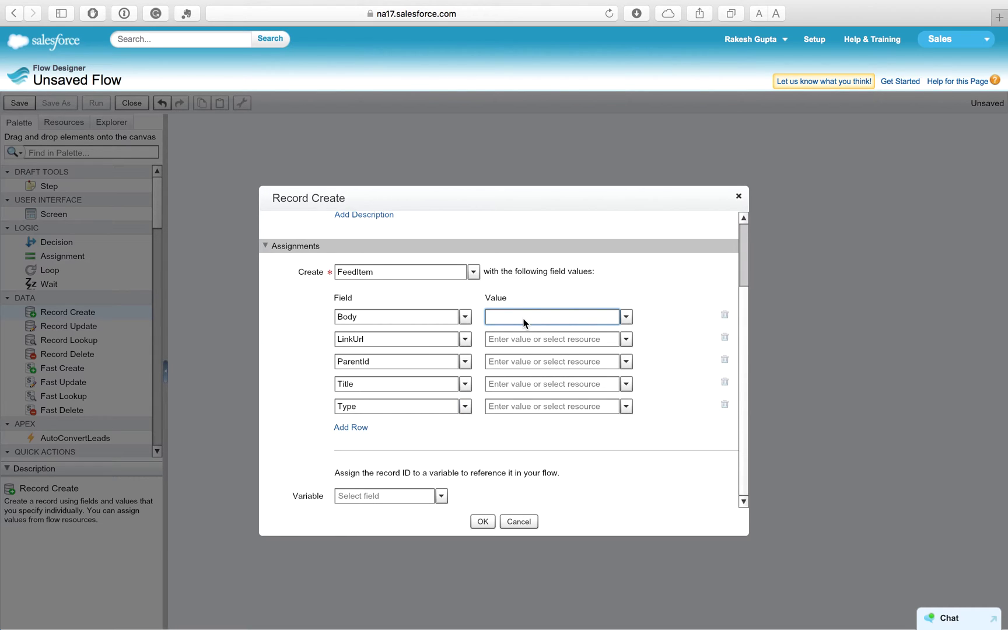
text(An )
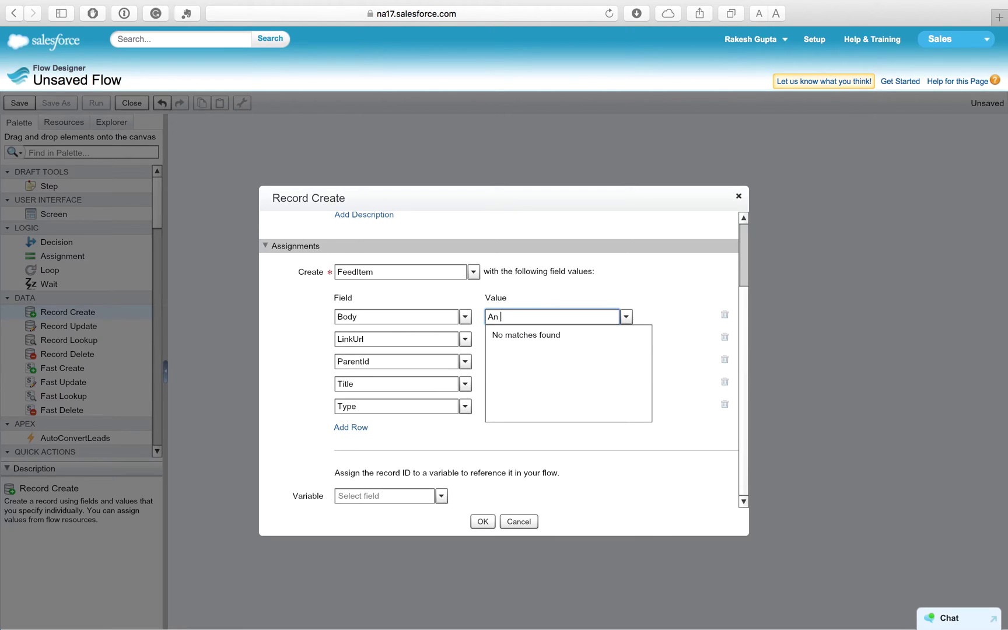
text(Opportunity gets created with amo)
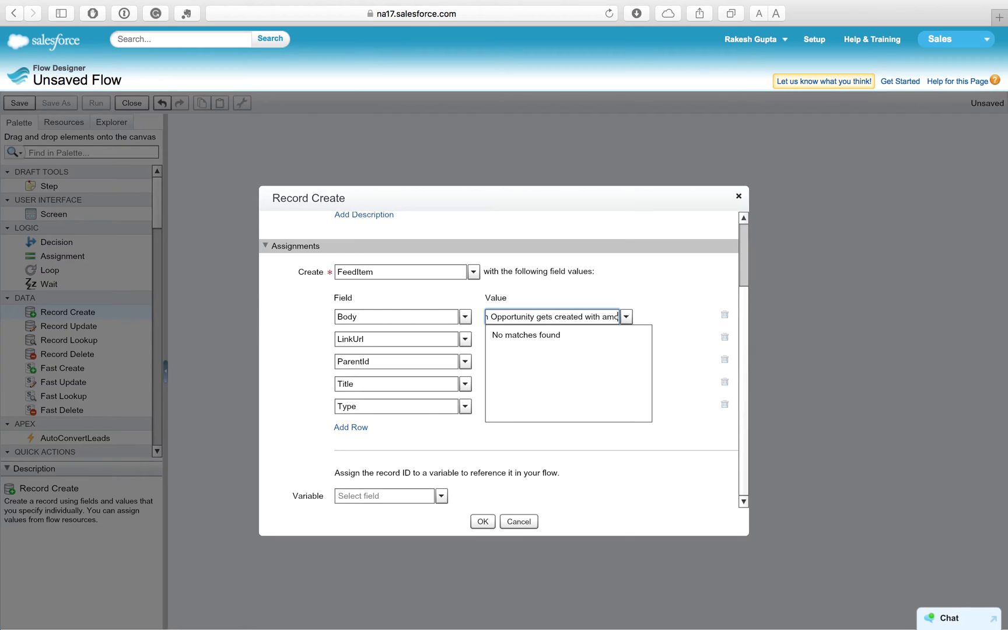
text(unt more than 100K)
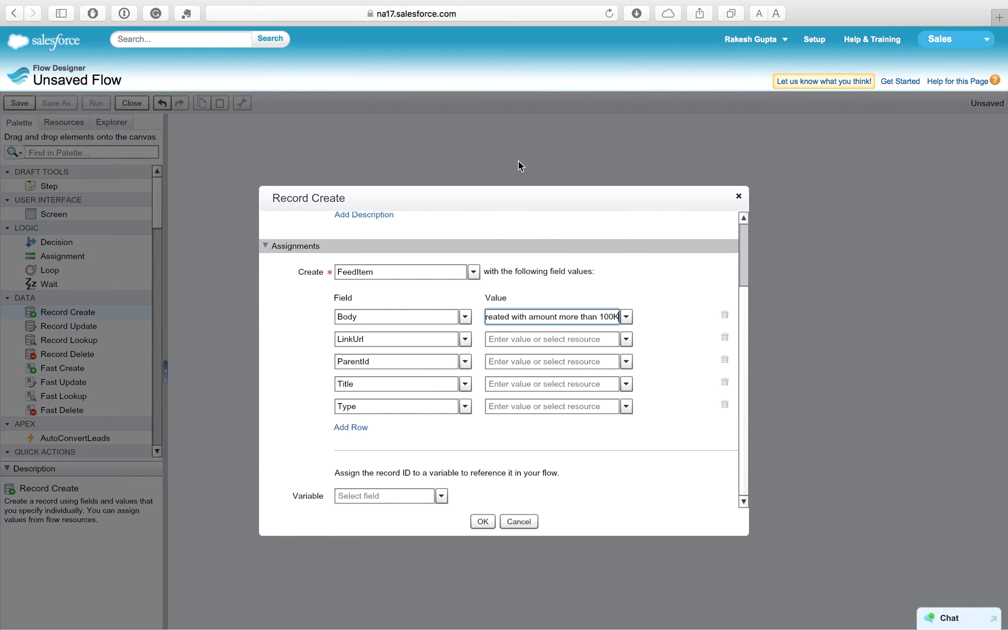
click(461, 14)
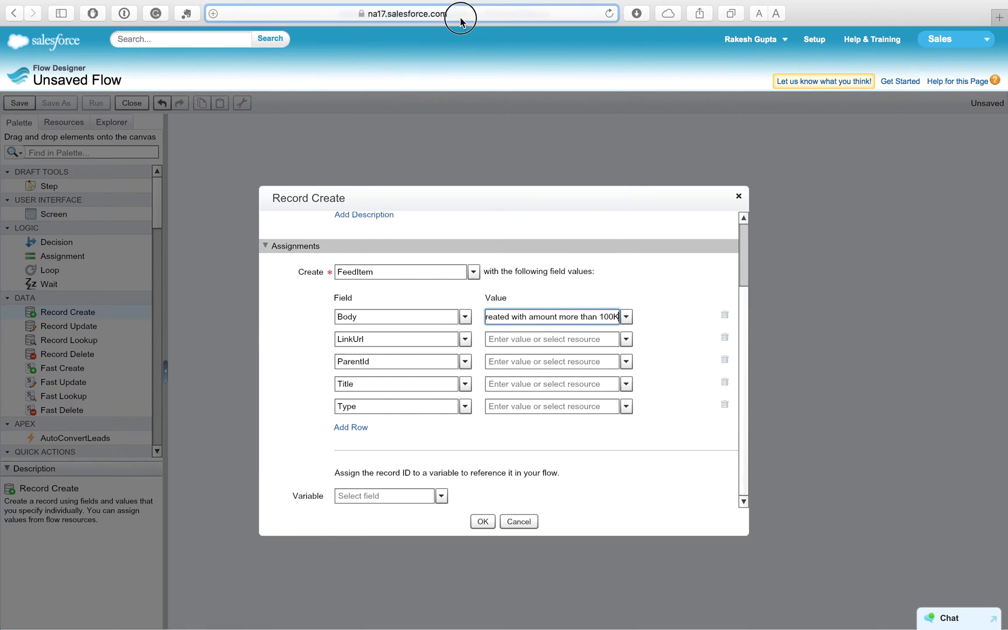
click(335, 14)
drag(335, 16, 198, 21)
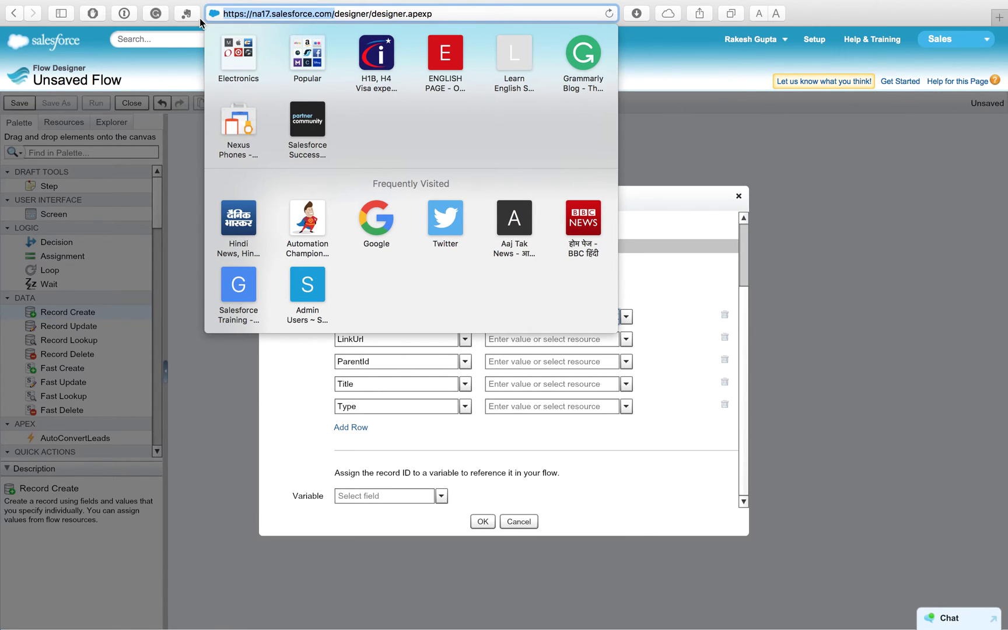
click(695, 120)
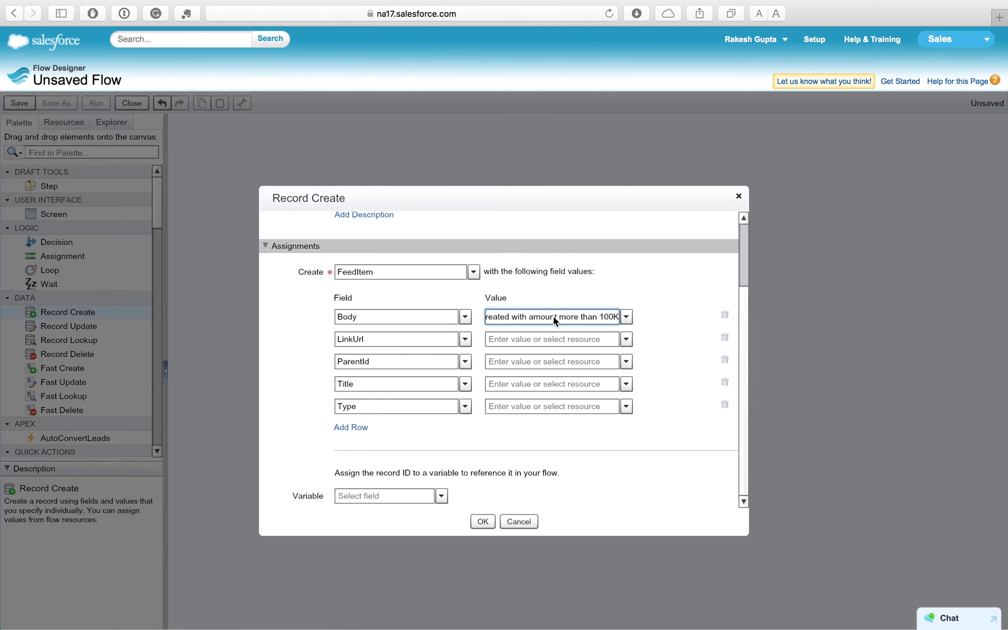
click(518, 338)
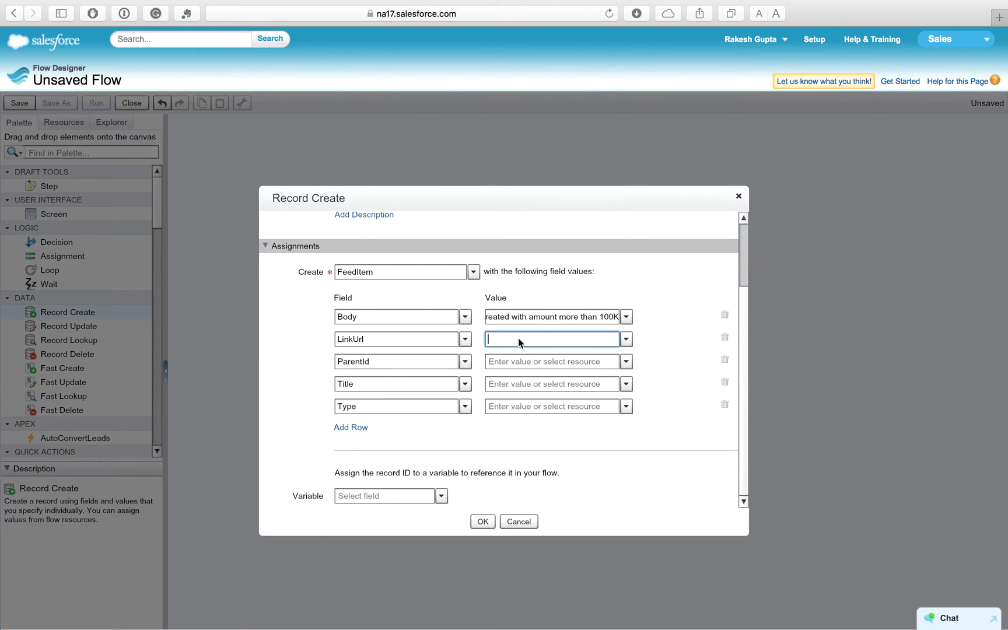
text(op)
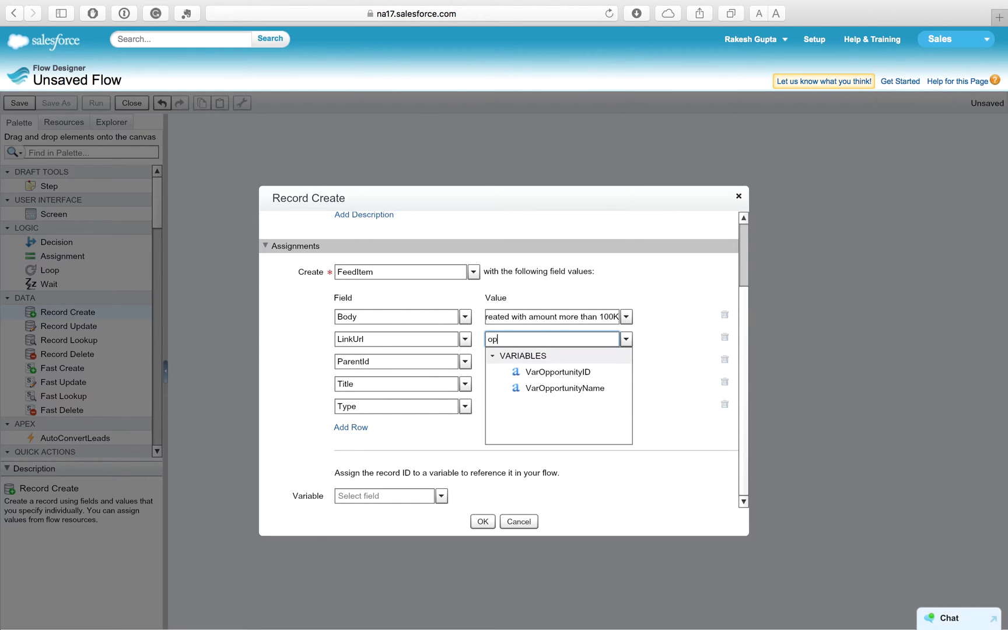
click(581, 374)
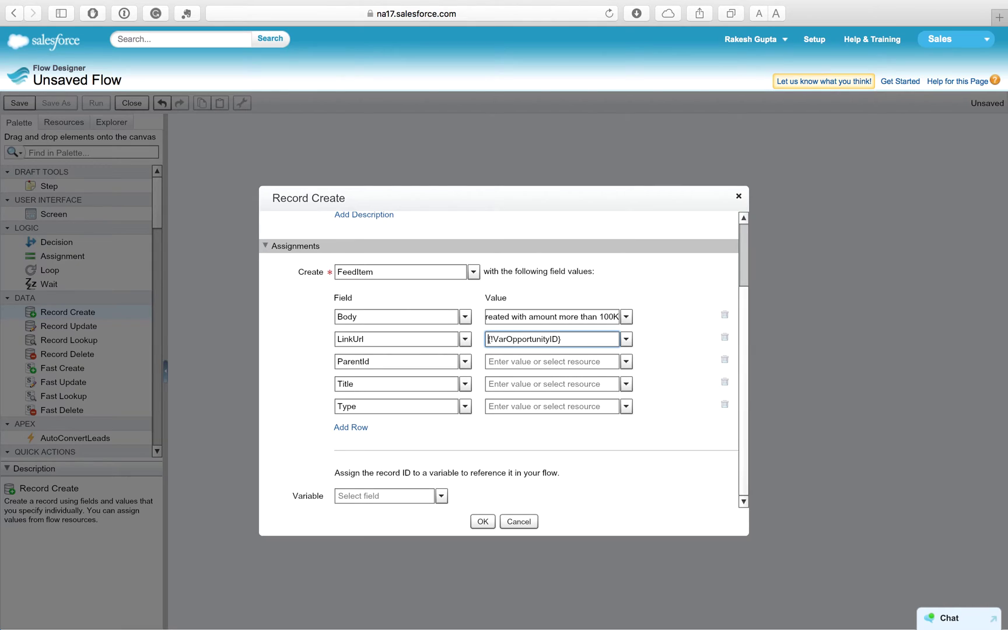
text(/)
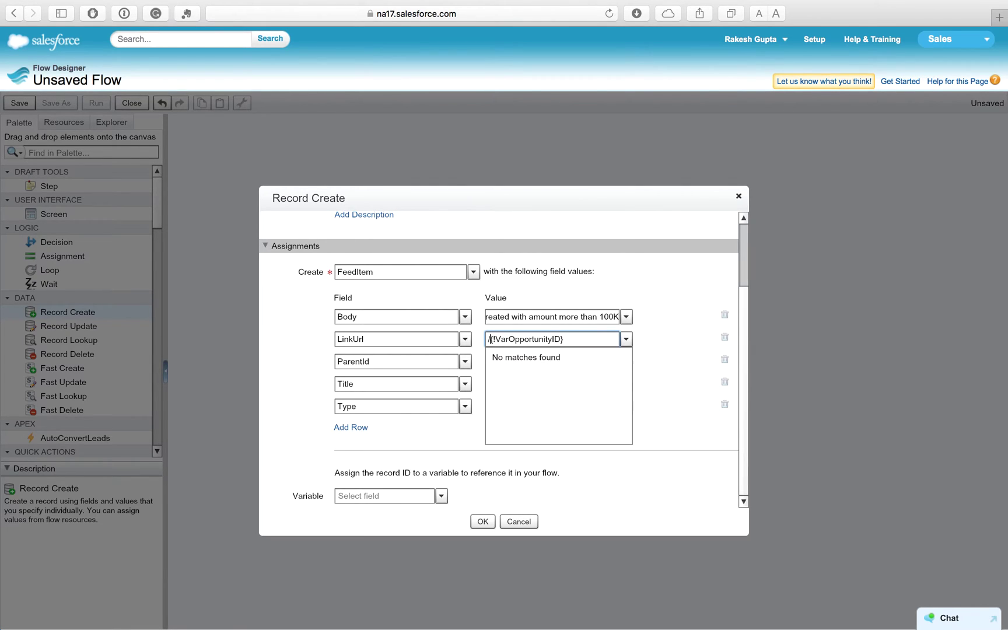
text(https://na17.salesforce.com)
double_click(522, 340)
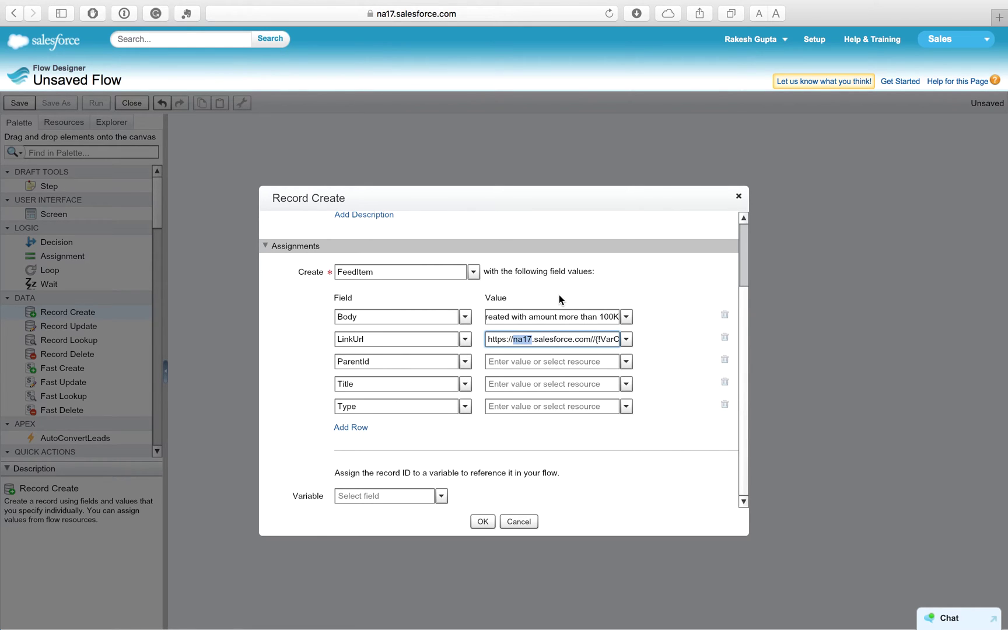
Assign {!VarAccountID} to the ParentId field and {!VarOpportunityName} to the Title field.
click(521, 363)
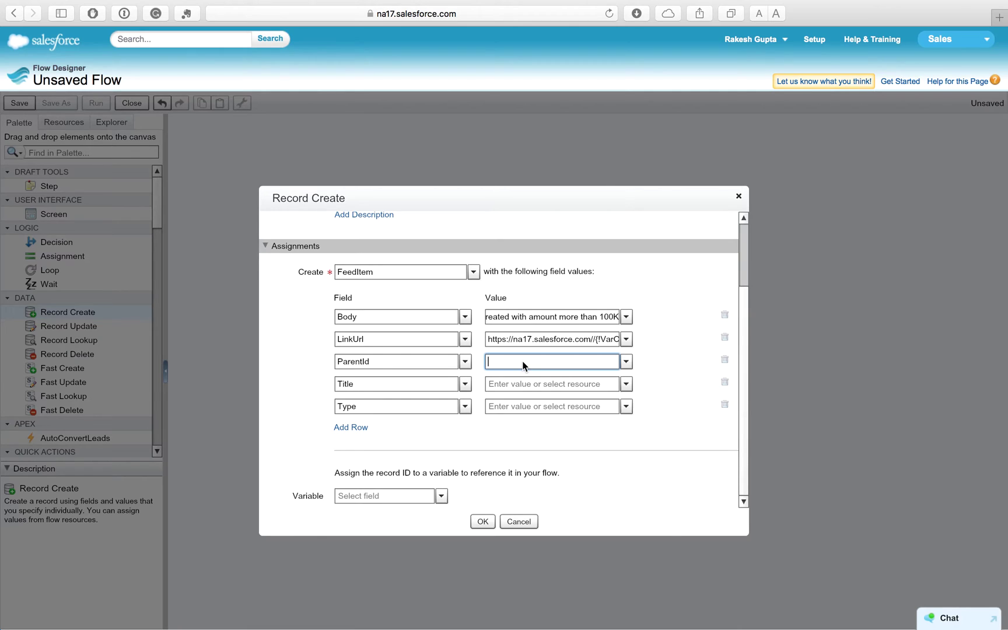
text(acc)
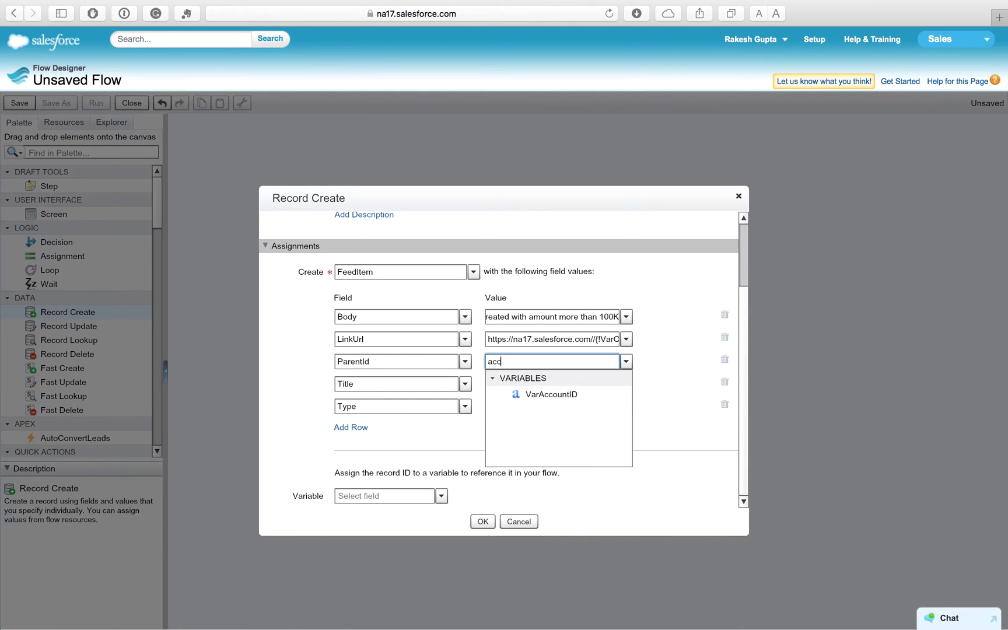
click(571, 399)
click(567, 386)
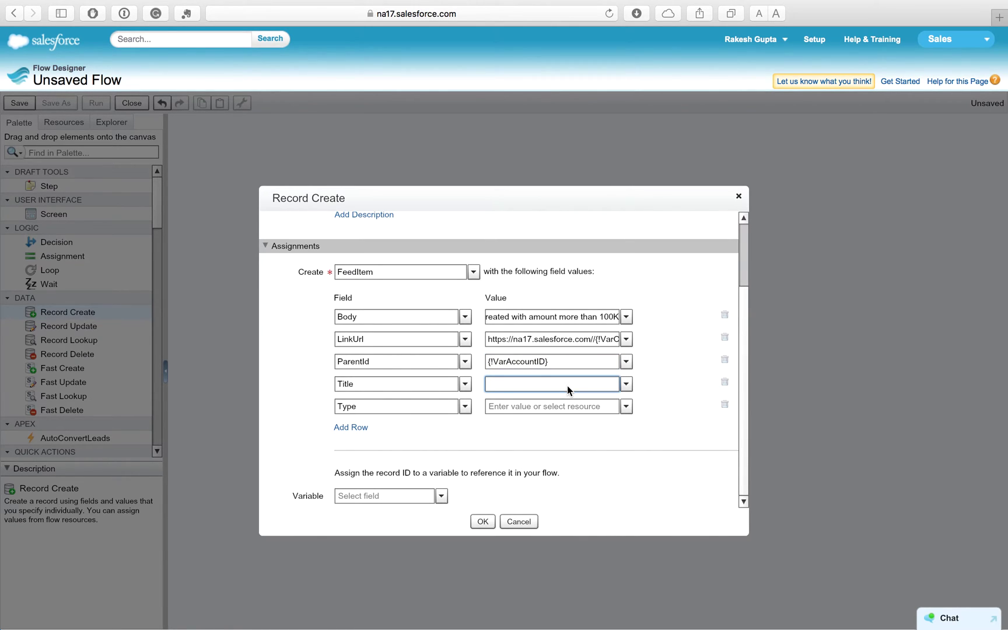
text(na)
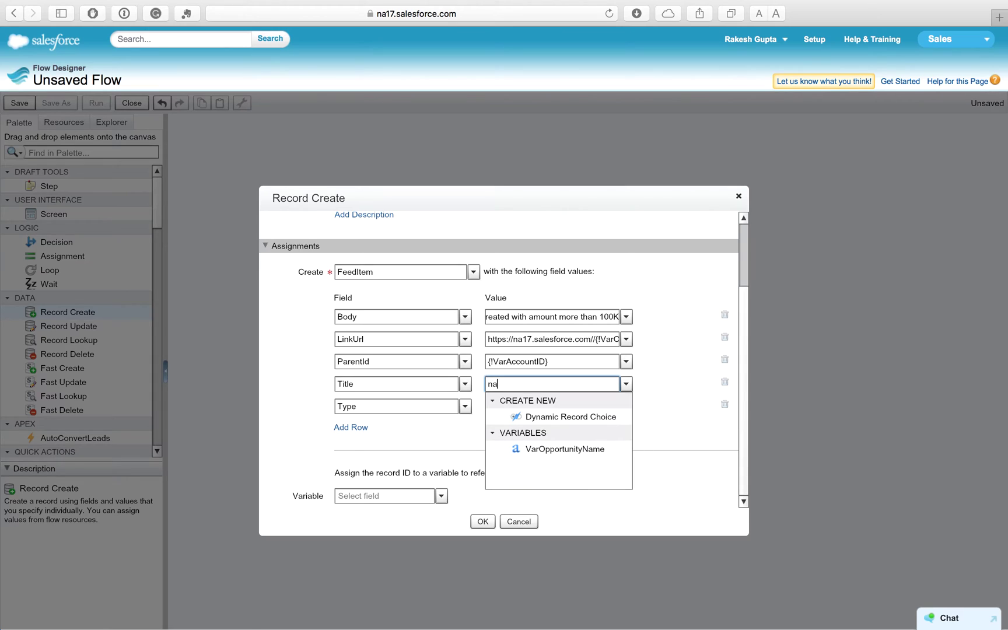
click(596, 449)
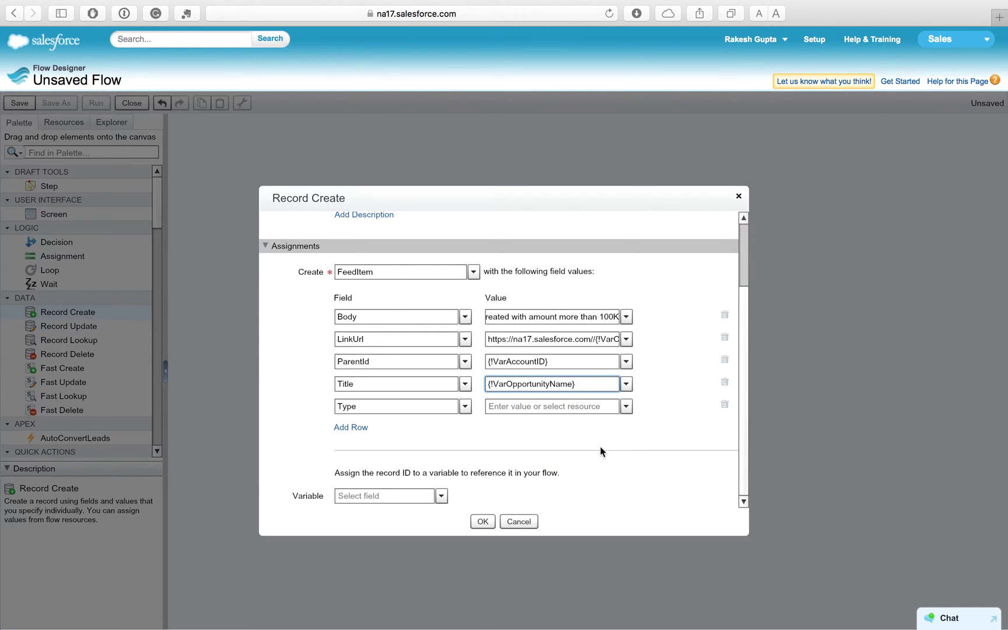
Set the Type field to the picklist value LinkPost and confirm the Record Create element.
click(563, 408)
text(link)
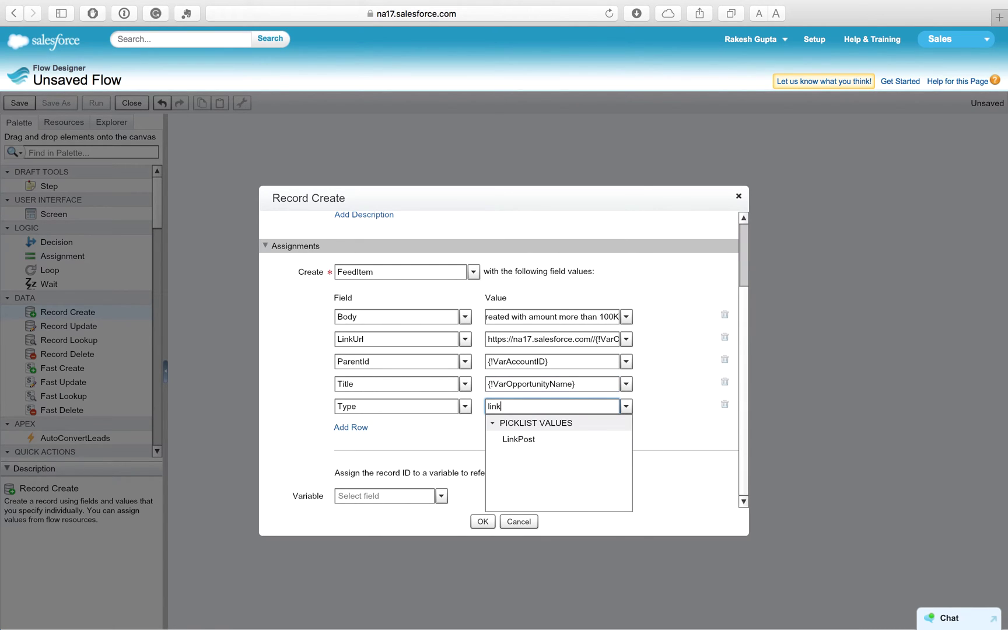
click(580, 442)
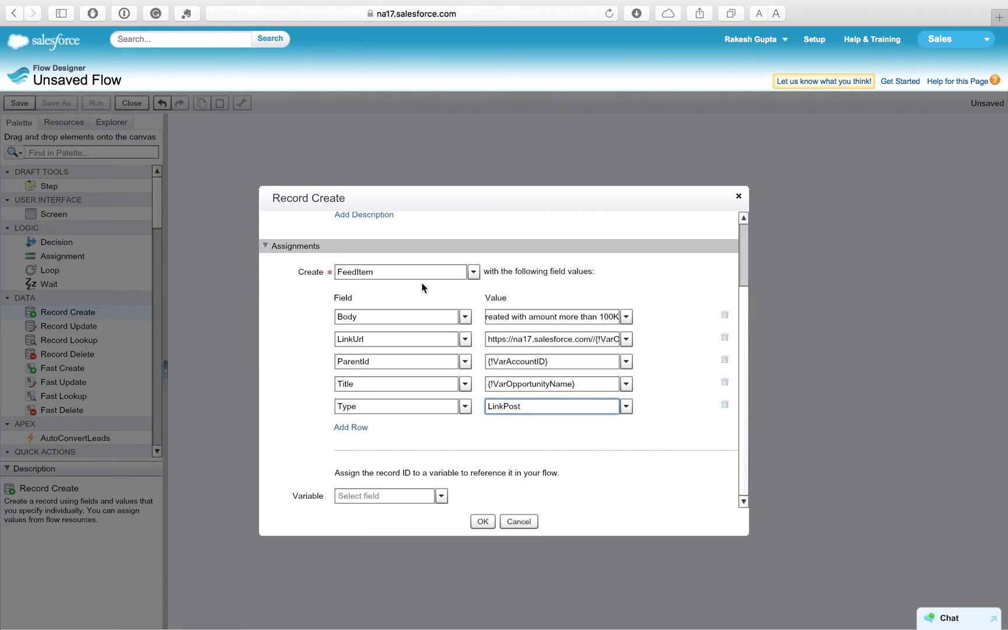
click(482, 524)
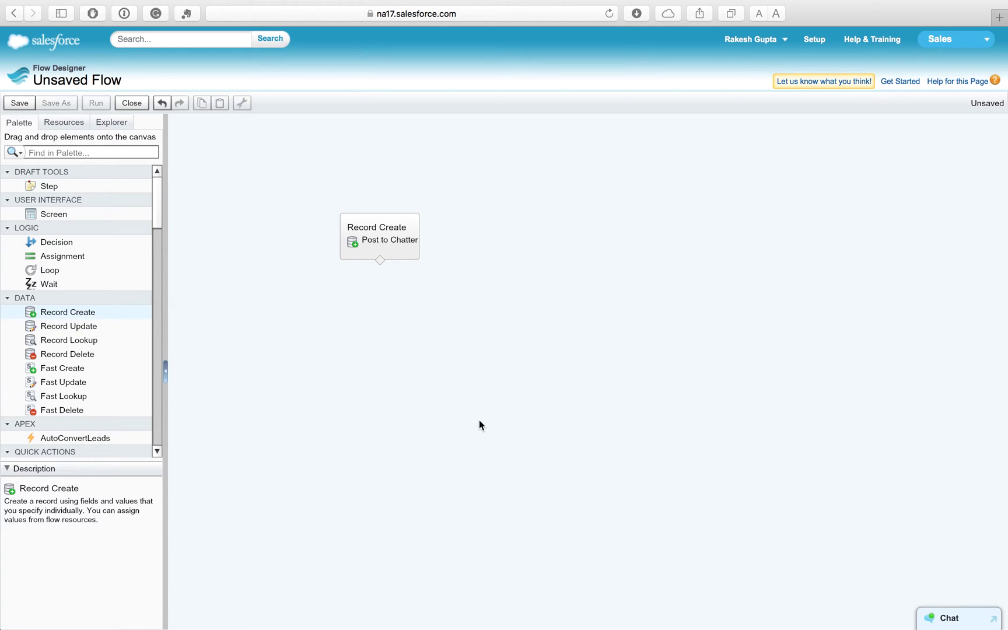
Make Post to Chatter the flow's start element and name the flow "Post to Chatter Feed of Related Record".
click(378, 244)
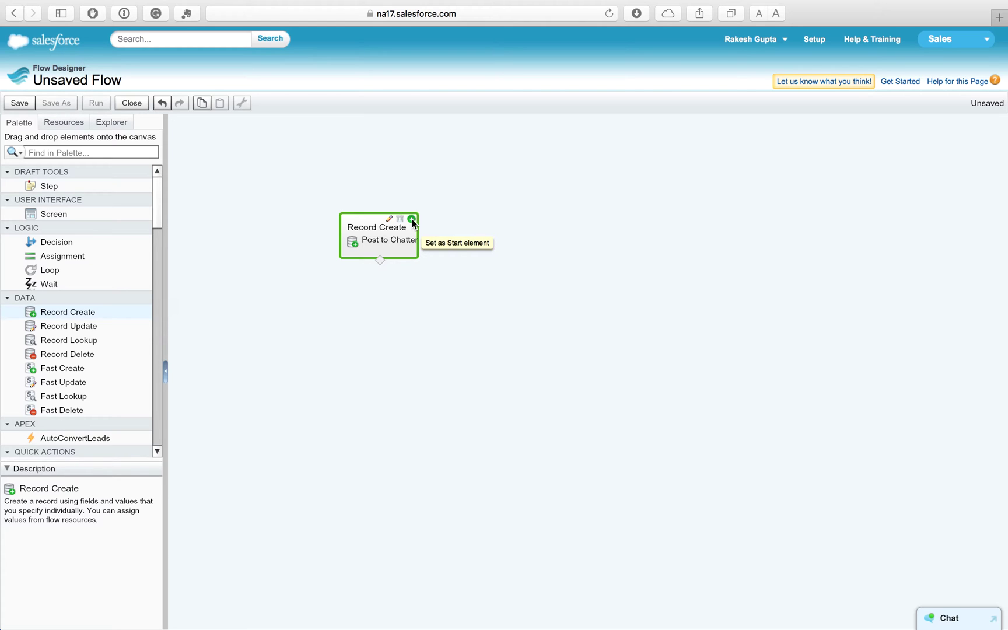
click(19, 104)
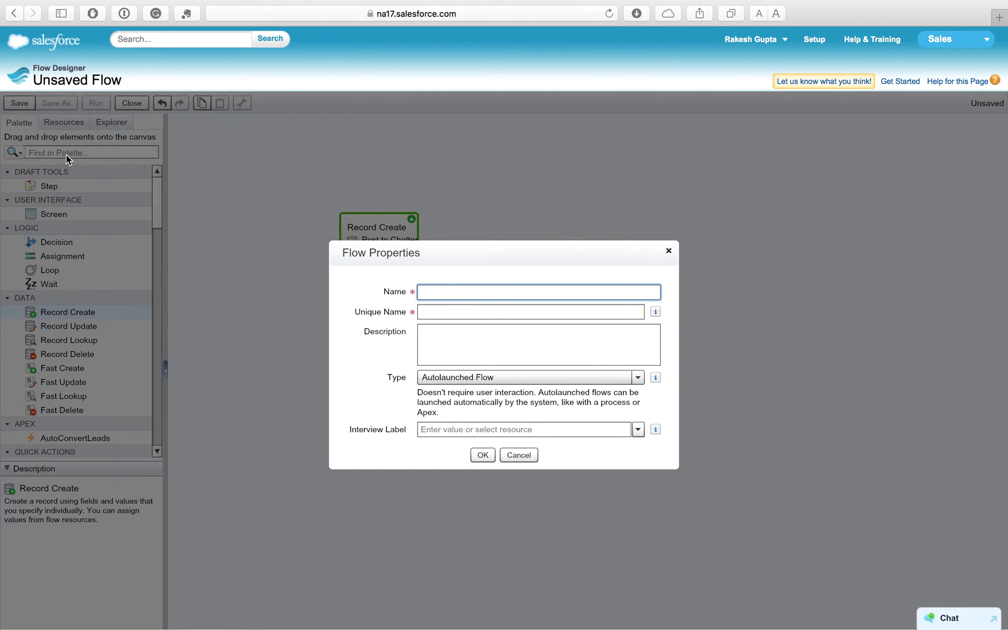
text(Post to Chatter Feed of Re)
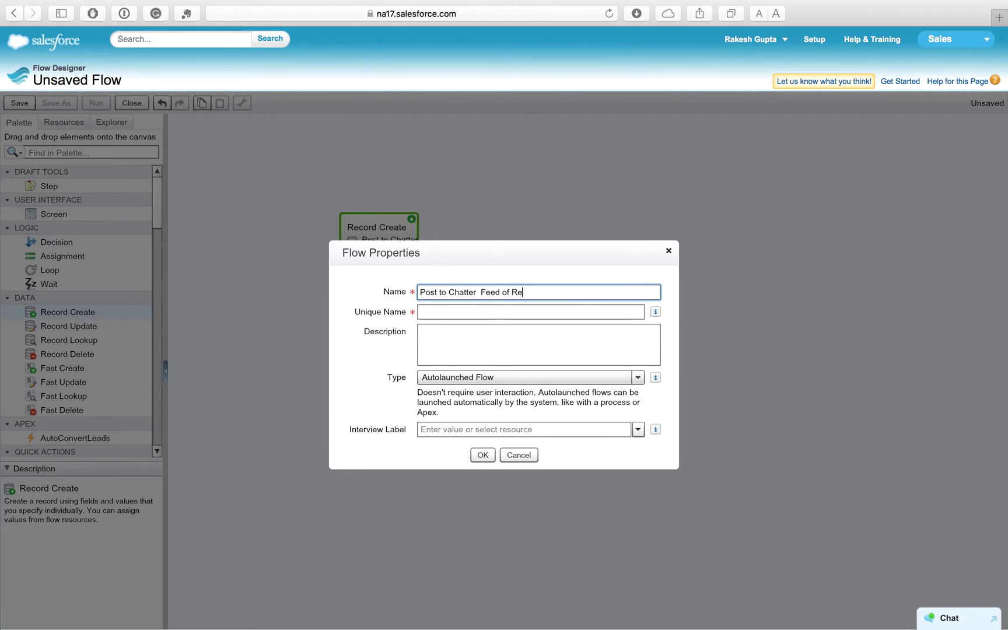
text(lated Record)
click(480, 292)
key(BackSpace)
Save the flow with the type kept as Autolaunched Flow and the description left empty.
click(481, 353)
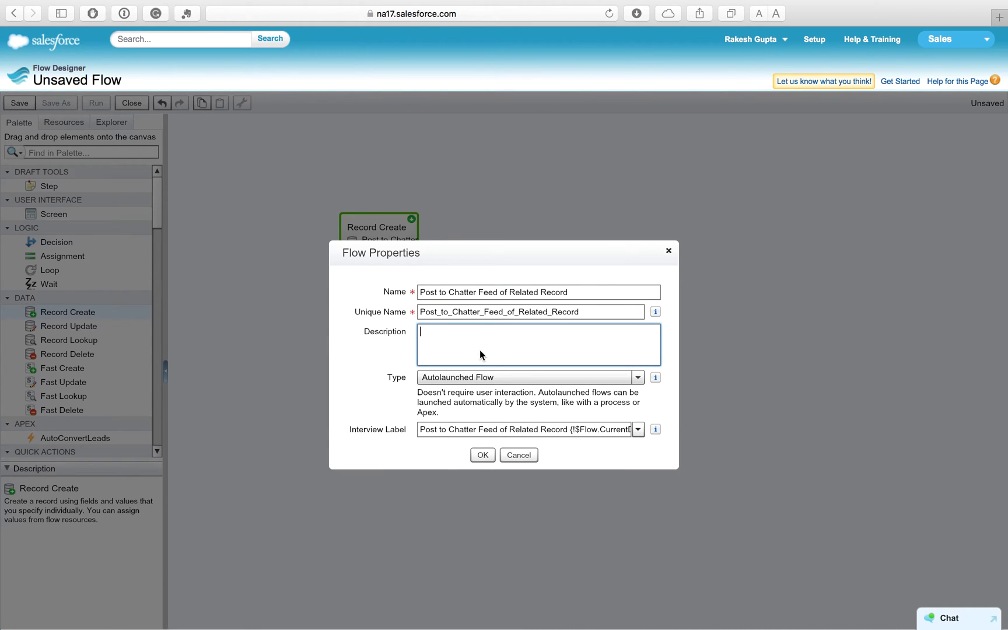
click(487, 379)
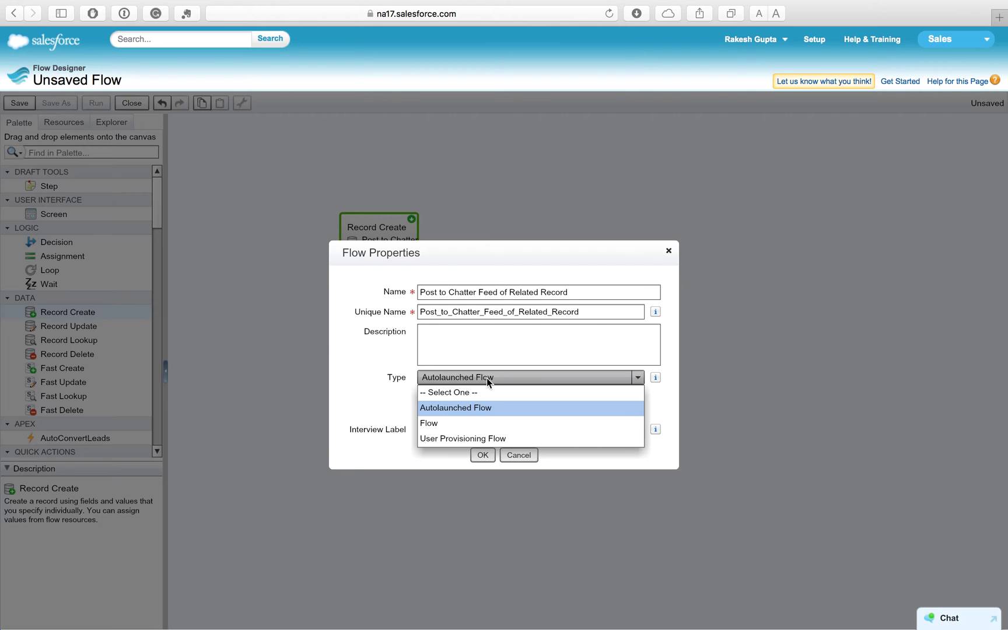
click(490, 349)
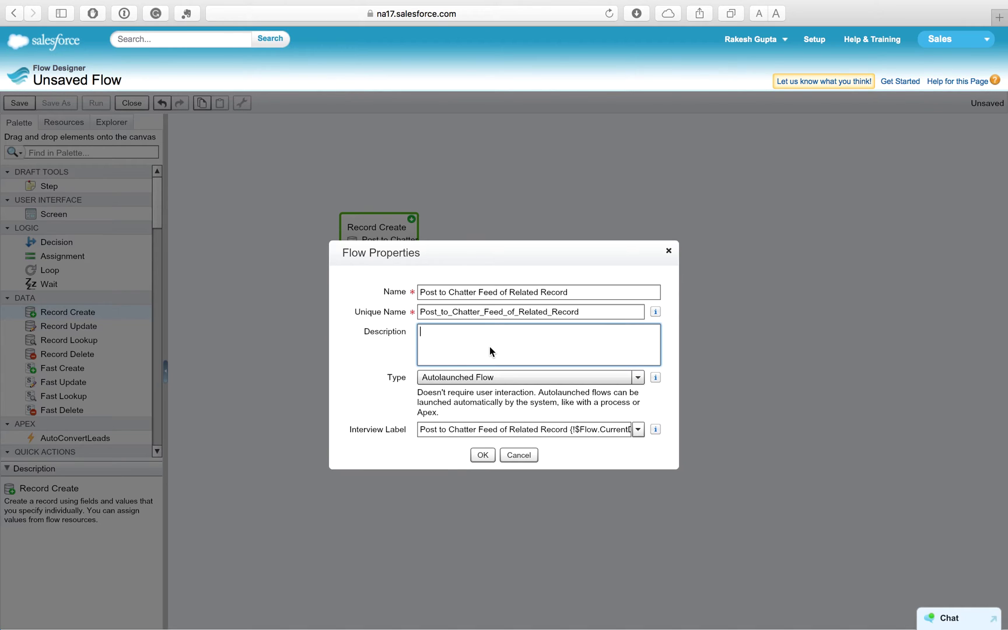
click(484, 454)
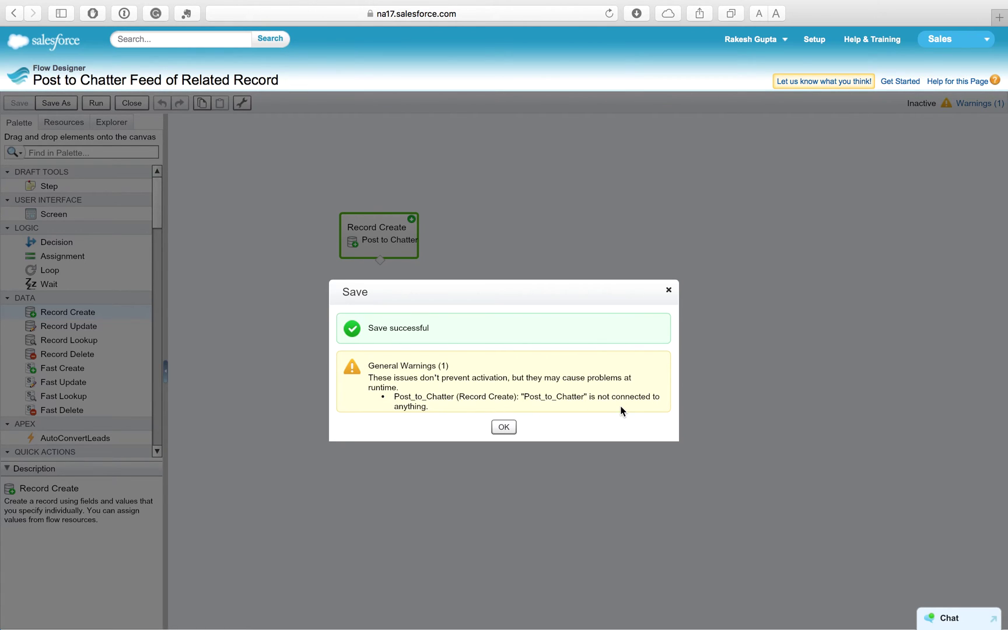
click(509, 429)
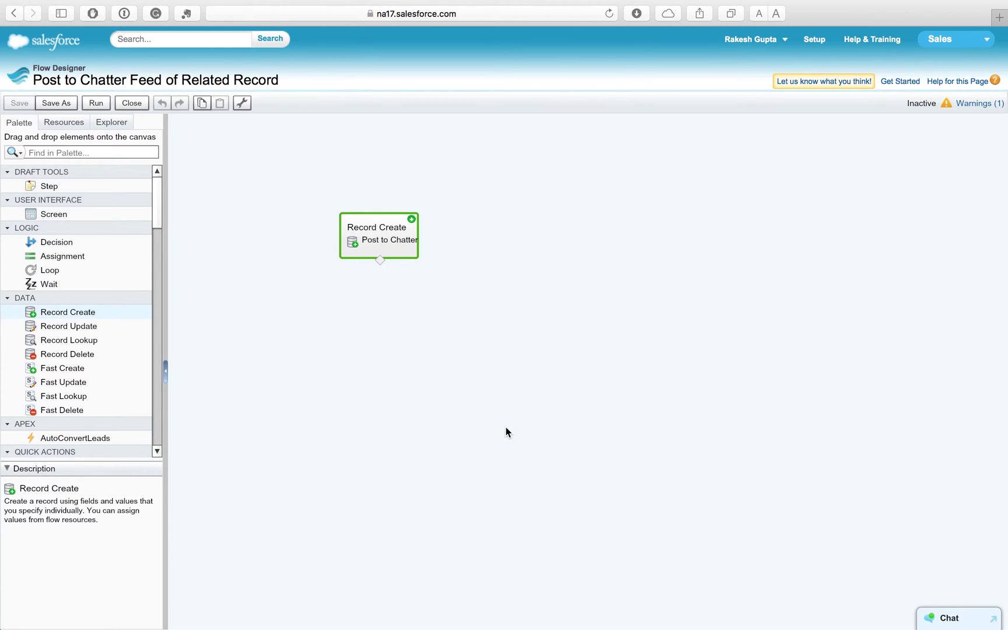
Close the Flow Designer and activate version 1 of the Post to Chatter Feed of Related Record flow.
click(132, 103)
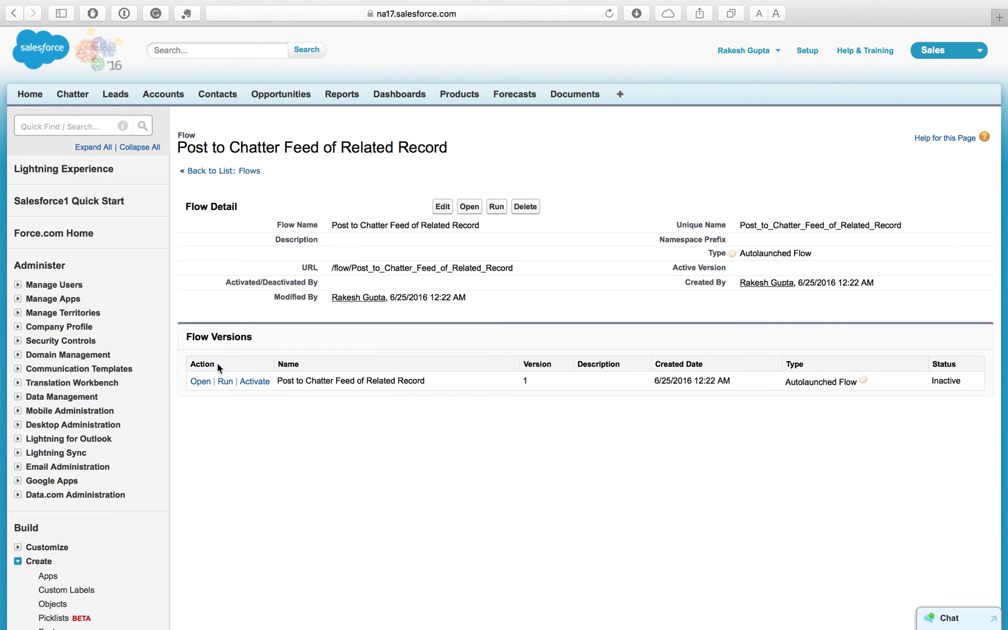
click(255, 382)
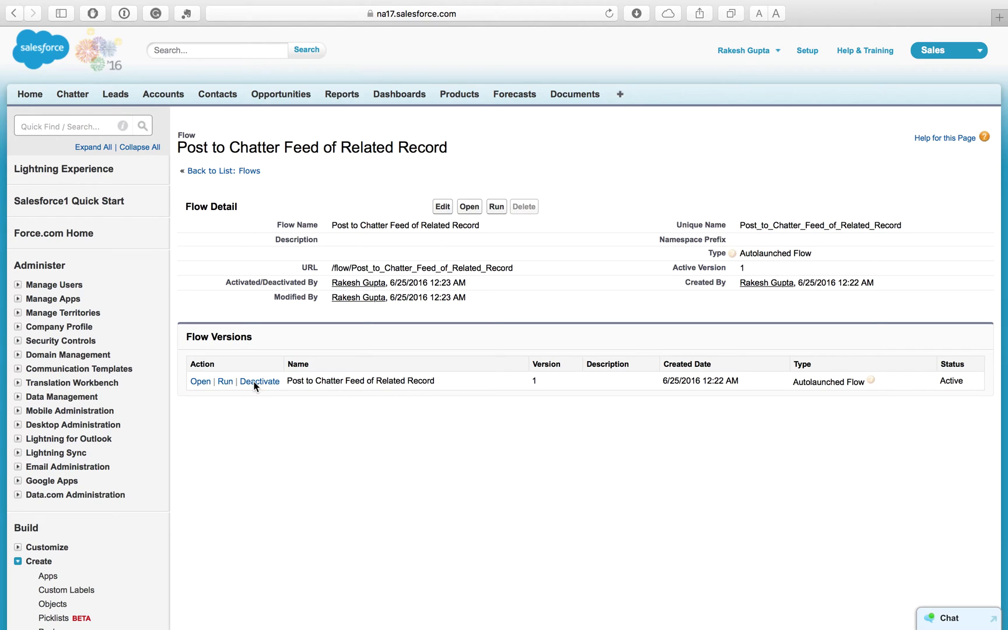
Search Setup for "process builder" and open Process Builder.
click(88, 128)
text(proce)
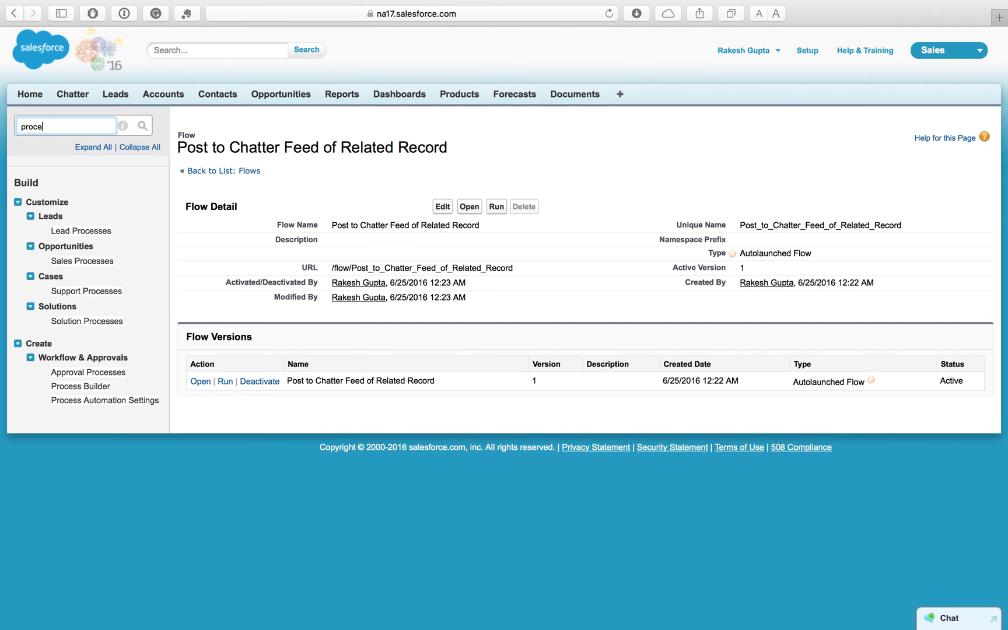
text(ss builder)
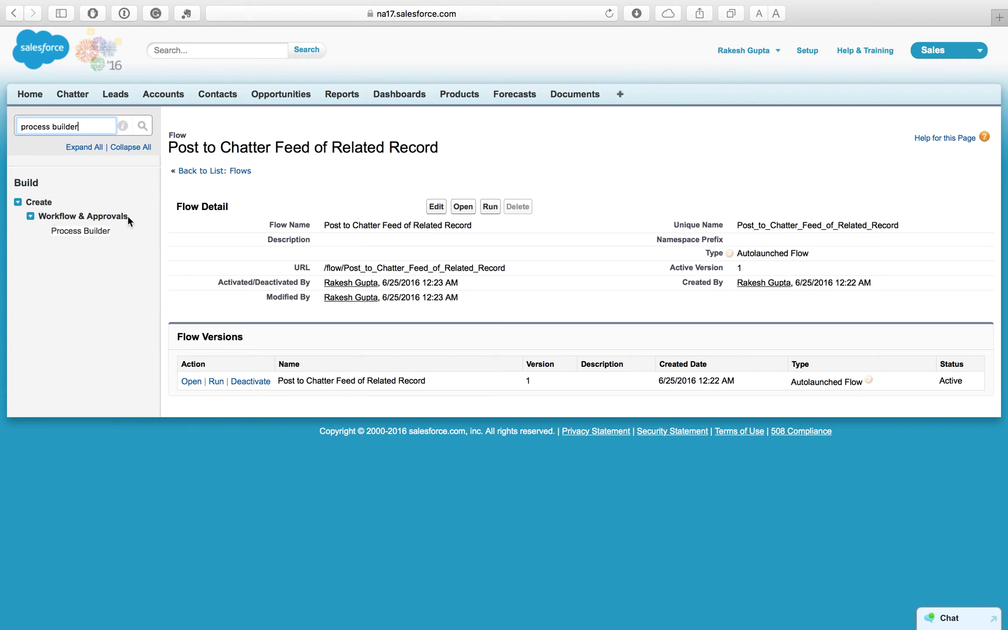
click(82, 232)
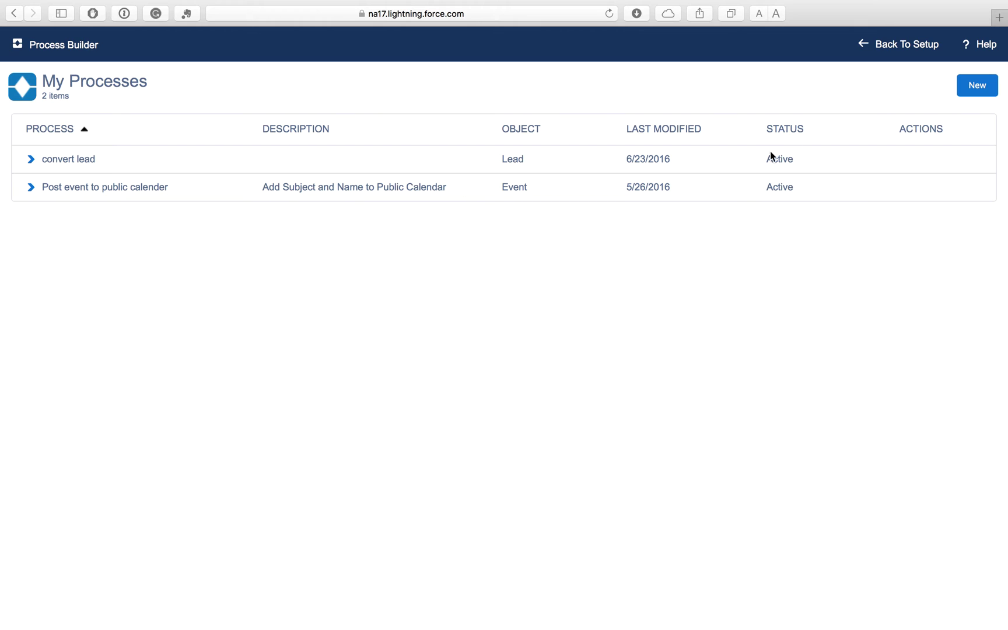
Create a process named "Post to Chatter Feed of Related Record PB" with the description "Blog 55" and save it.
click(969, 85)
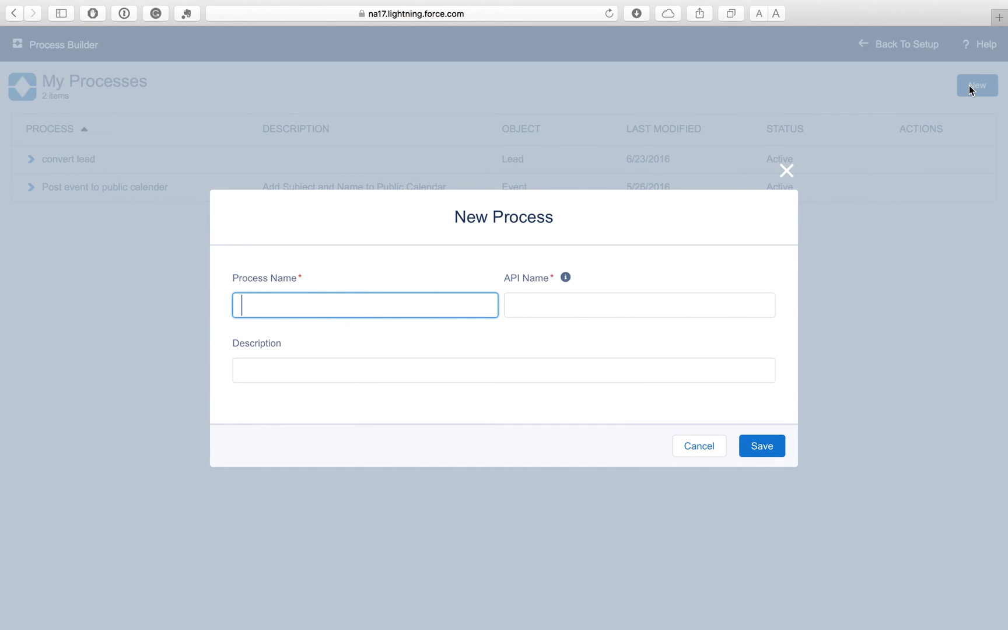
text(Post to Chatter Feed of)
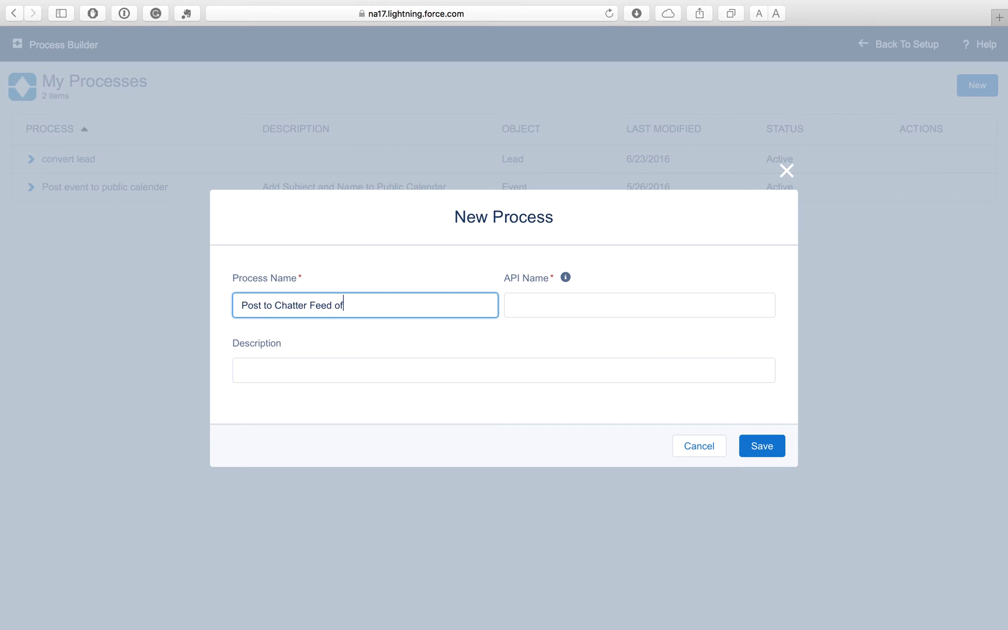
text( Related Record PB)
click(448, 371)
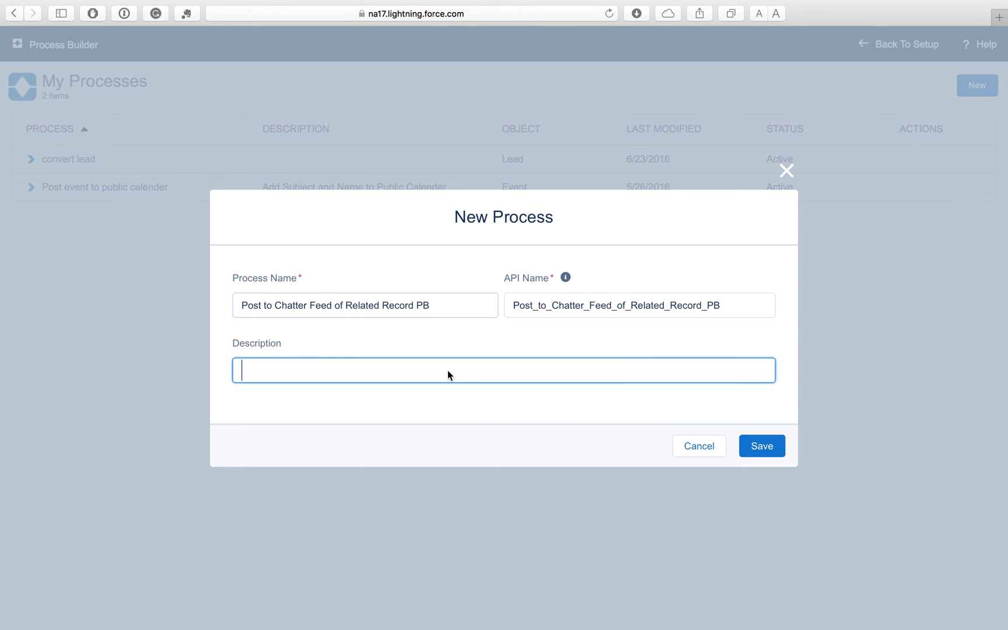
text(Blog 55)
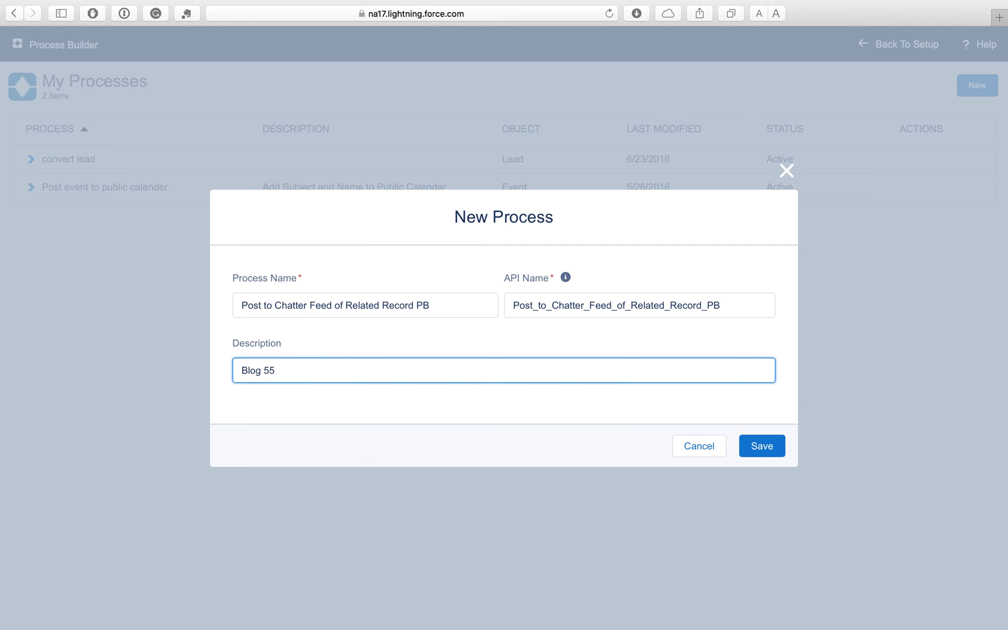
click(425, 305)
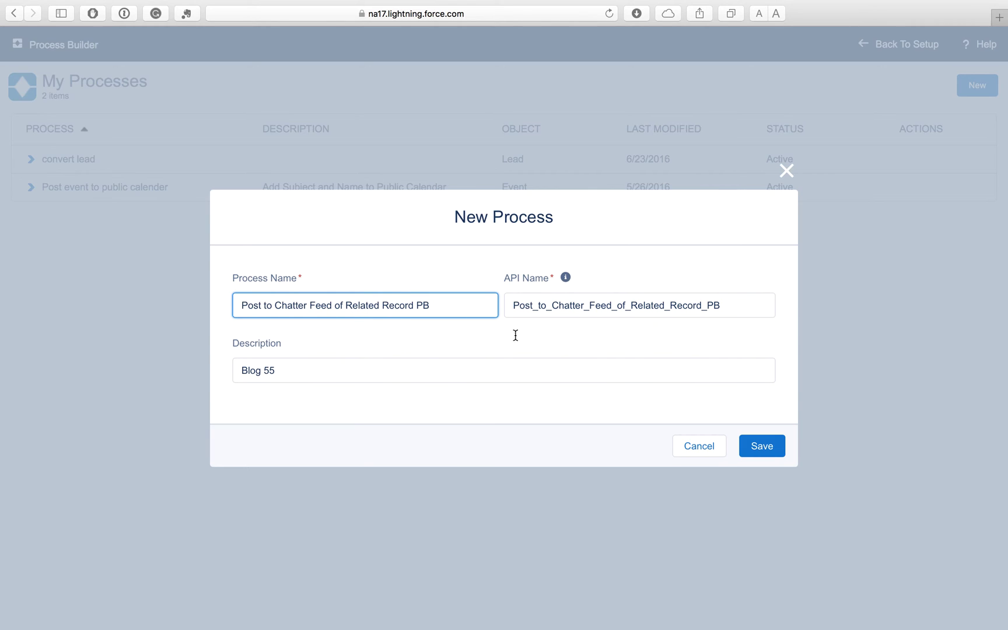
drag(703, 304, 493, 312)
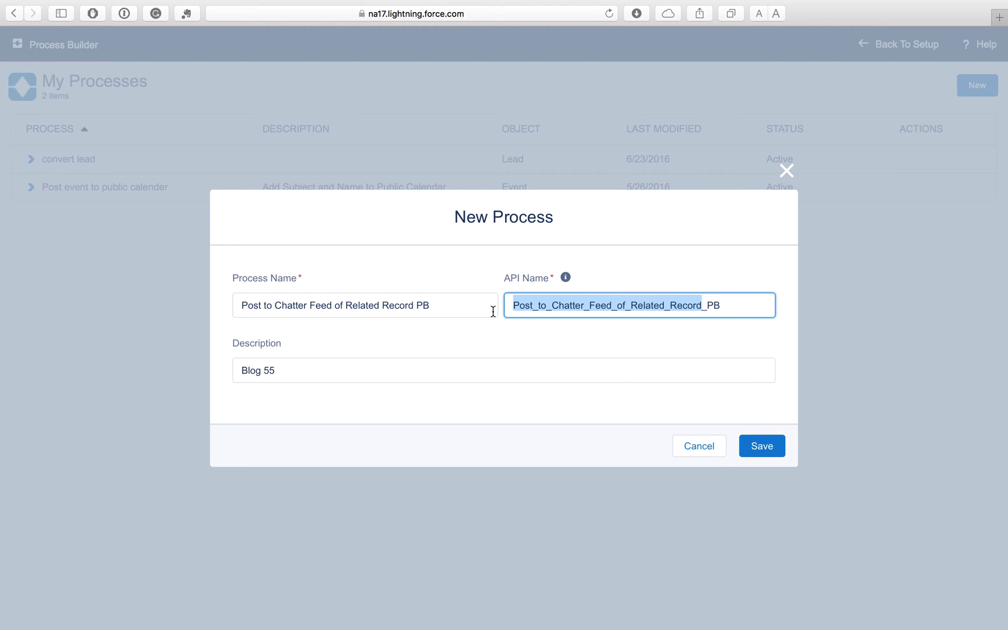
click(773, 448)
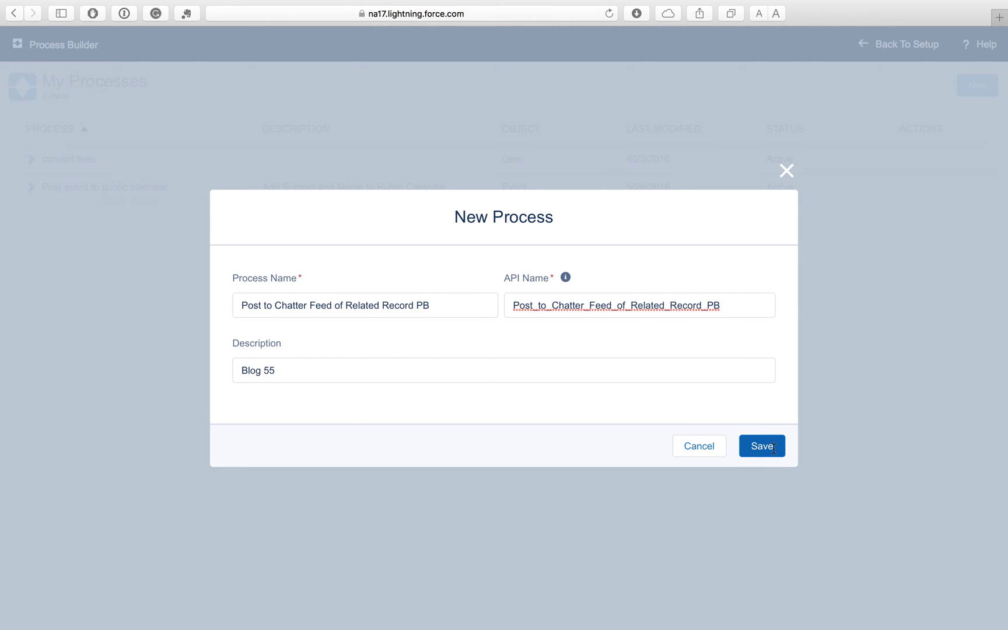
click(771, 447)
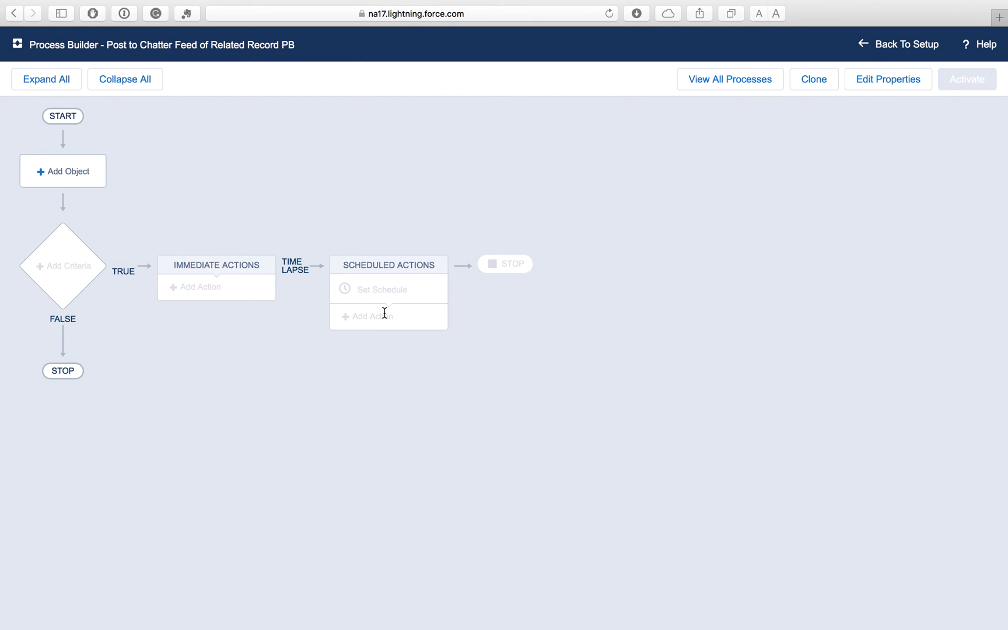
Set the process object to Opportunity, starting only when a record is created, and save it.
click(76, 169)
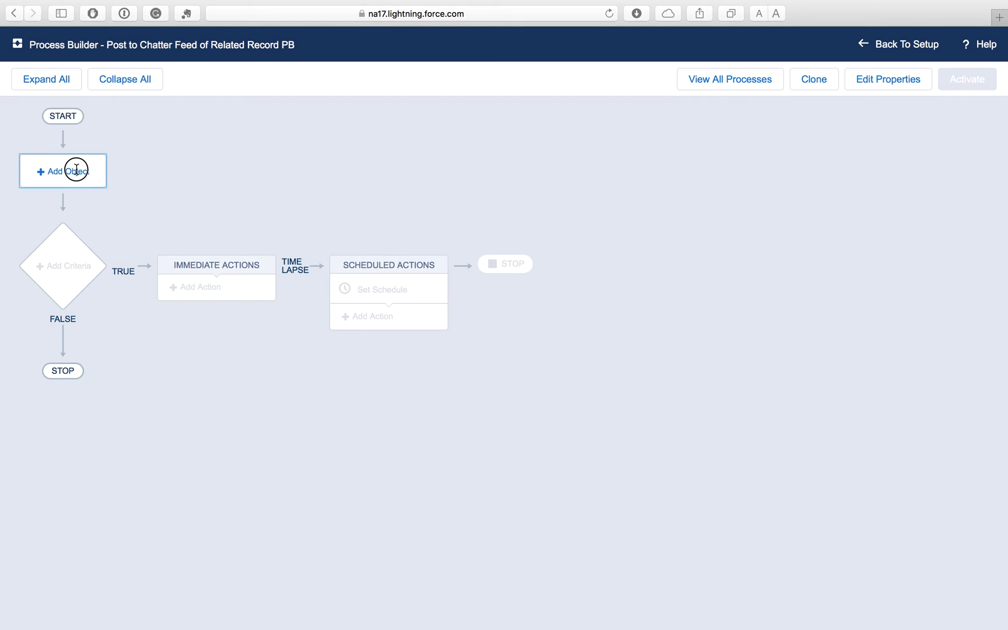
click(605, 177)
text(opp)
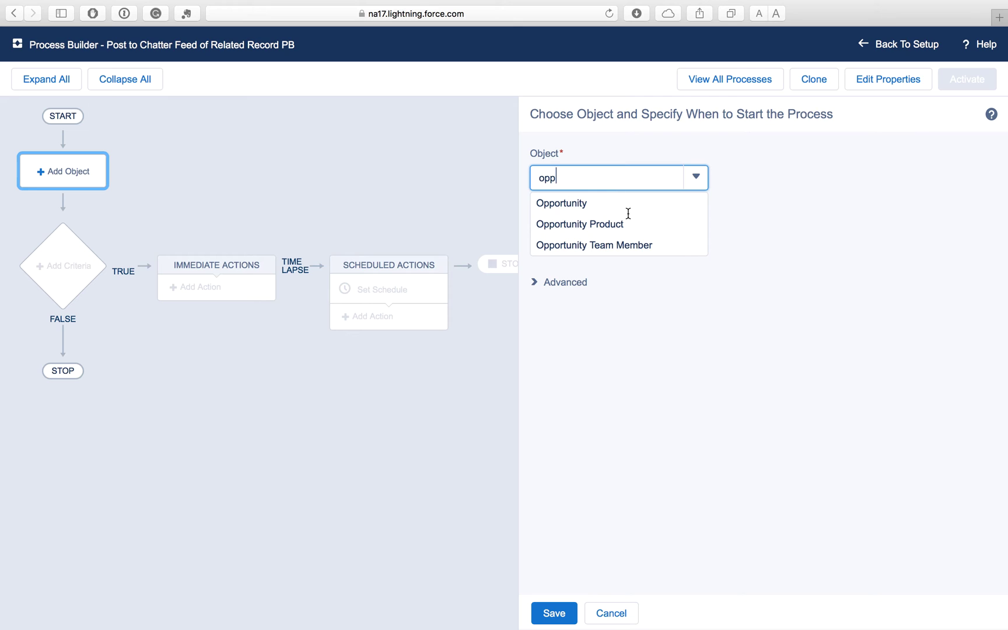
click(590, 204)
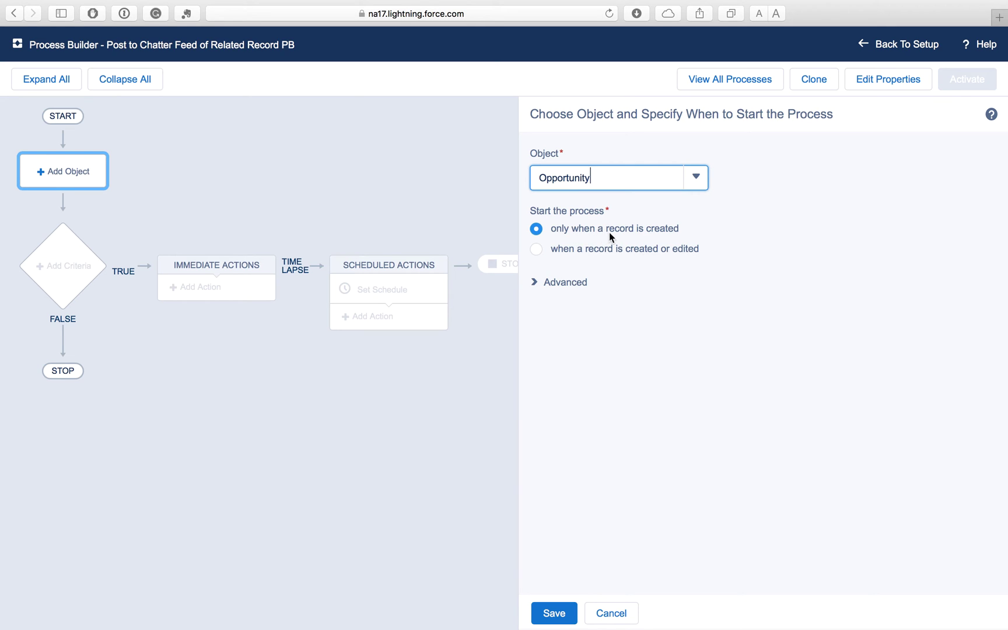
click(559, 613)
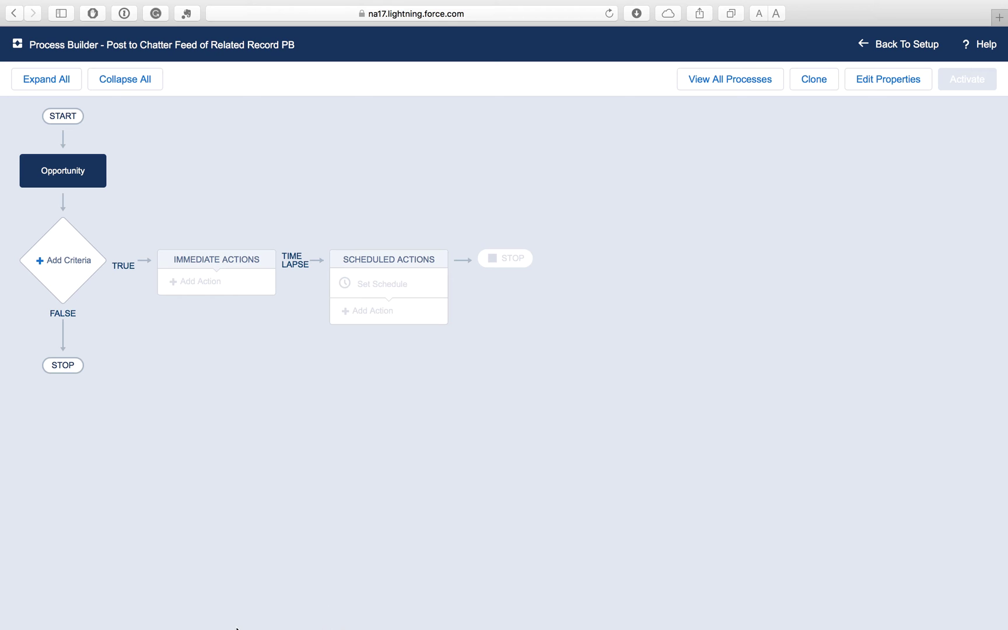
Add a criteria node named "Amount greater than 100K" to the process.
click(72, 260)
click(587, 187)
text(Amount gr)
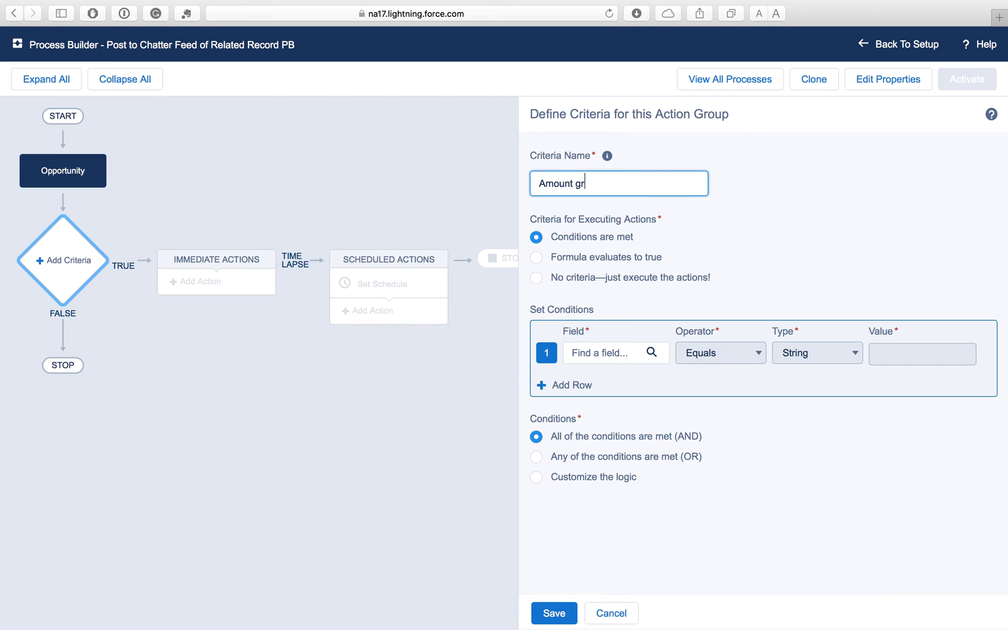
text(eater than 100K)
Set the first condition to the Opportunity's Account ID, operator Is null, value False.
click(607, 354)
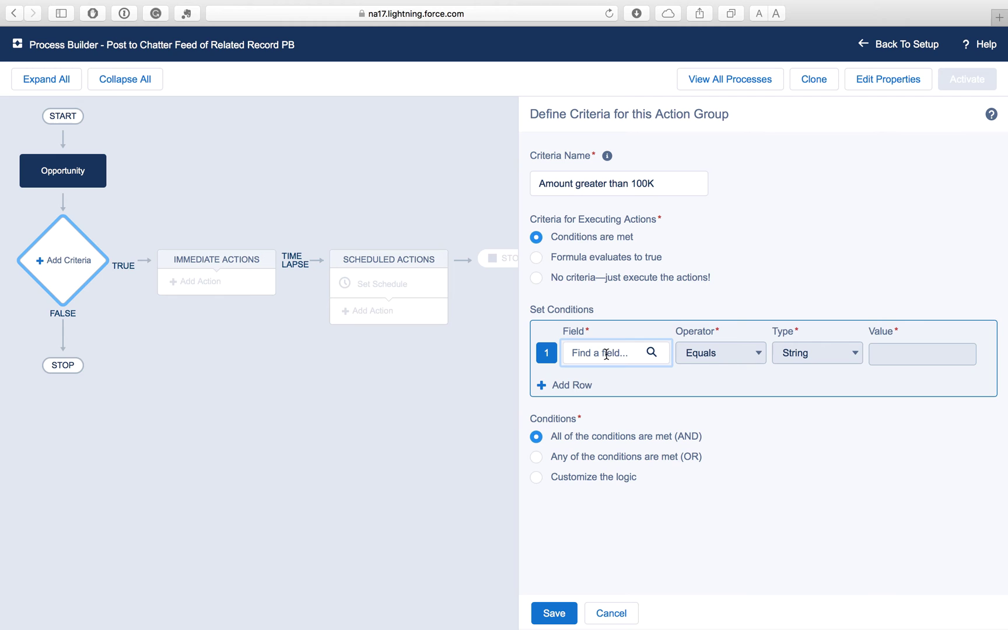
click(652, 352)
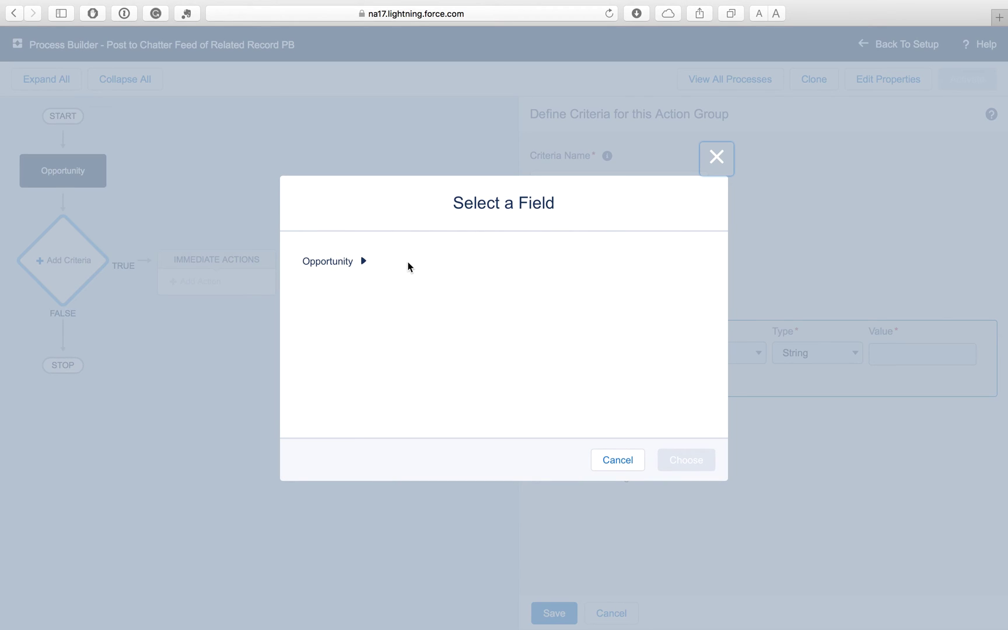
text(acc)
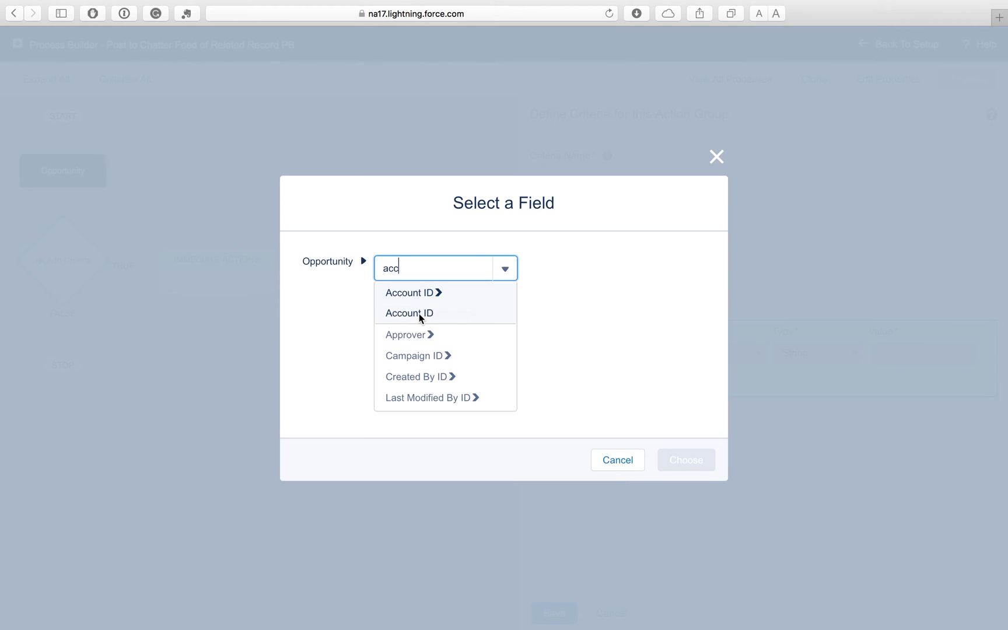
click(419, 315)
click(686, 457)
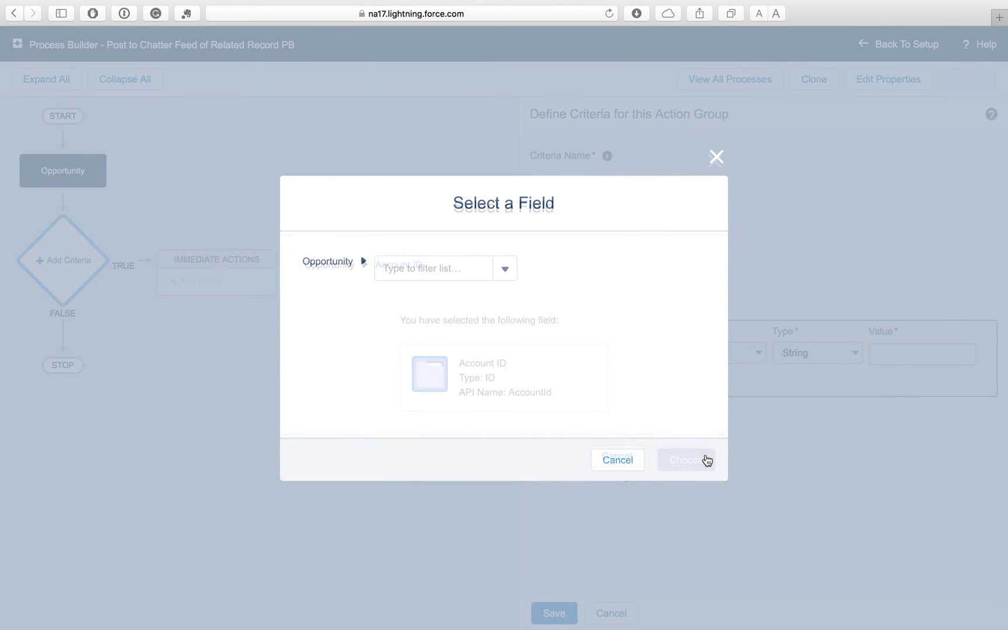
text(acc)
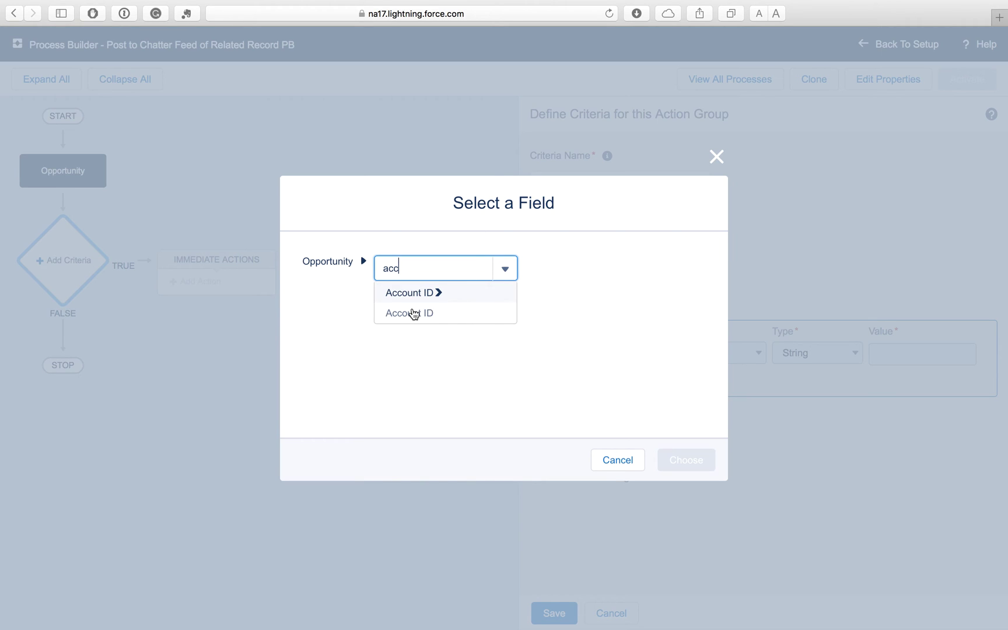
click(413, 314)
click(683, 457)
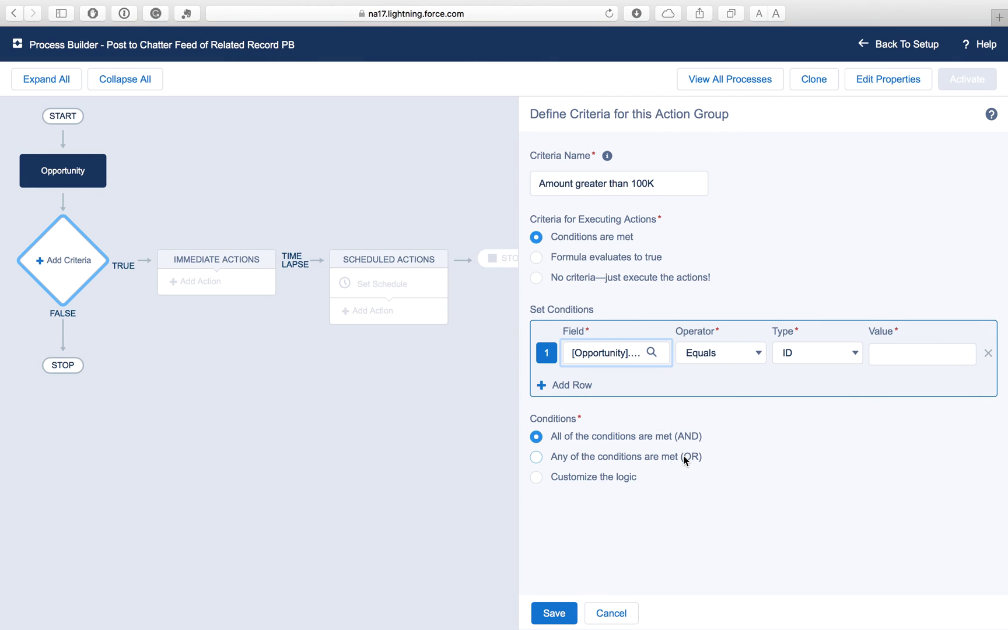
click(727, 353)
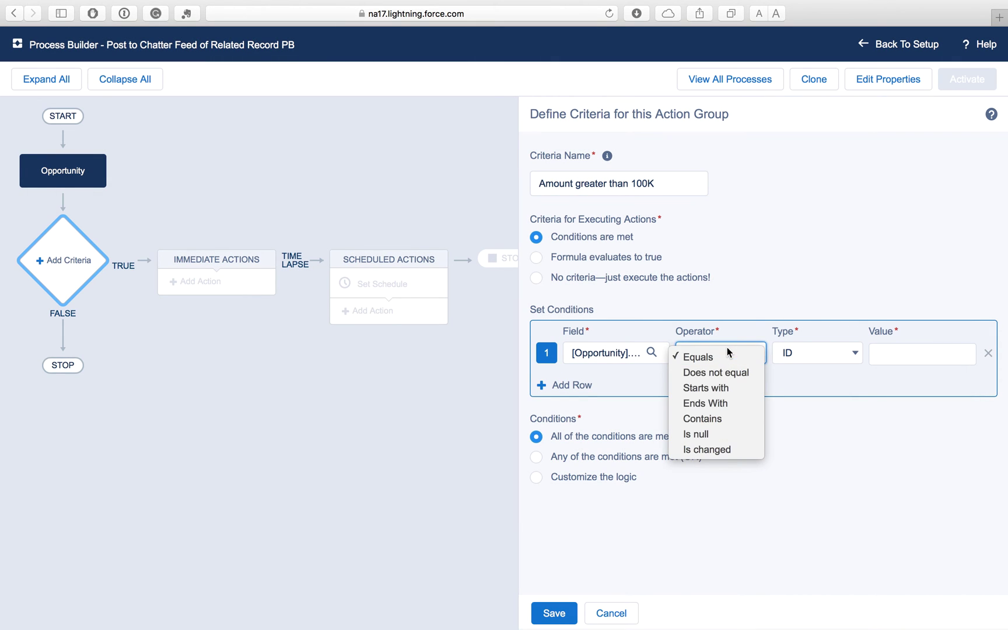
click(701, 435)
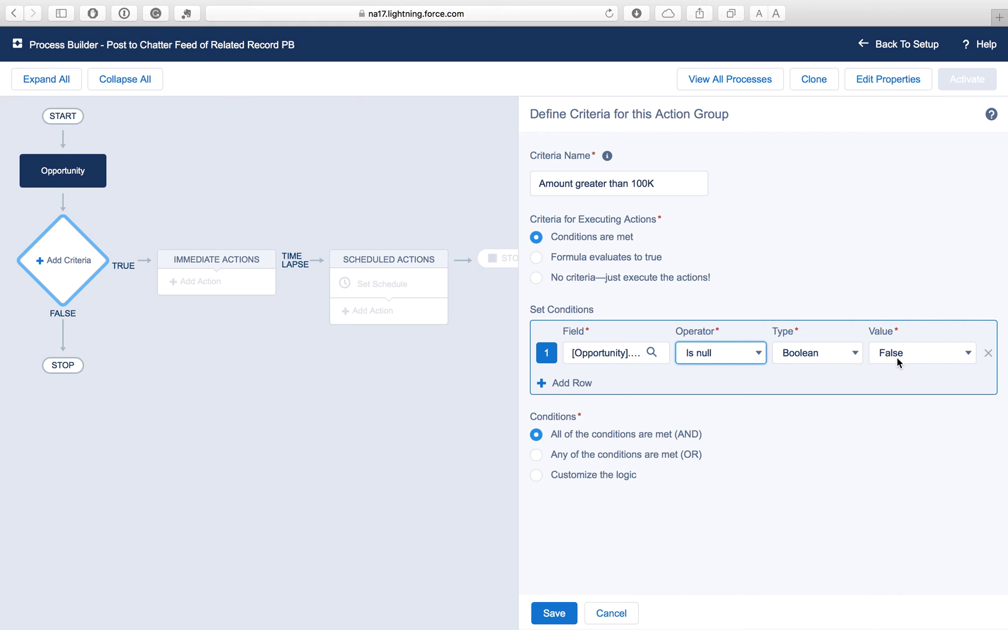
Add a second condition requiring the Opportunity Amount to be greater than or equal to 100k, and save the criteria.
click(578, 382)
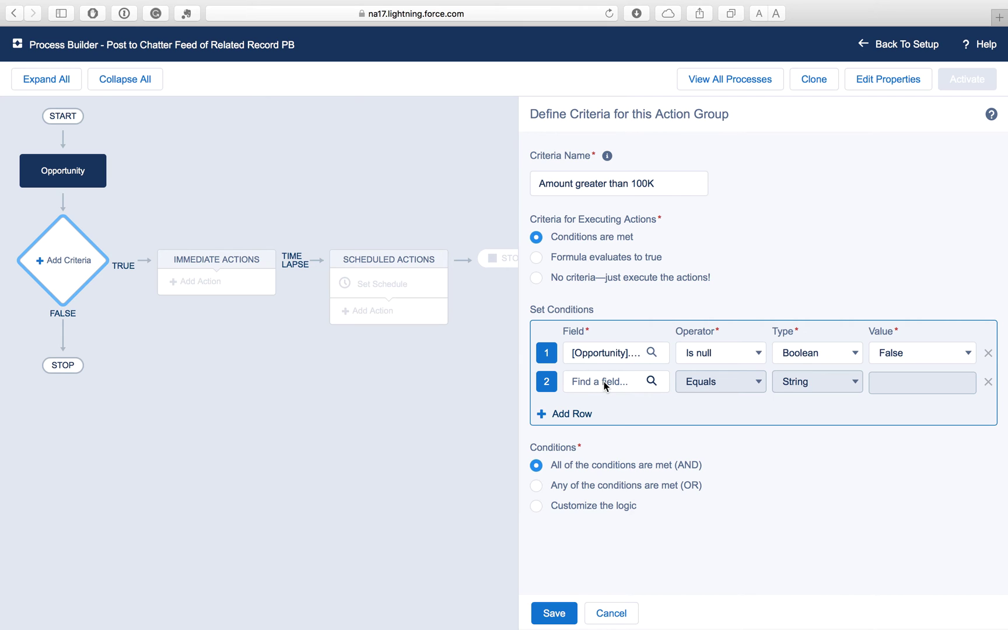
click(605, 383)
text(amount)
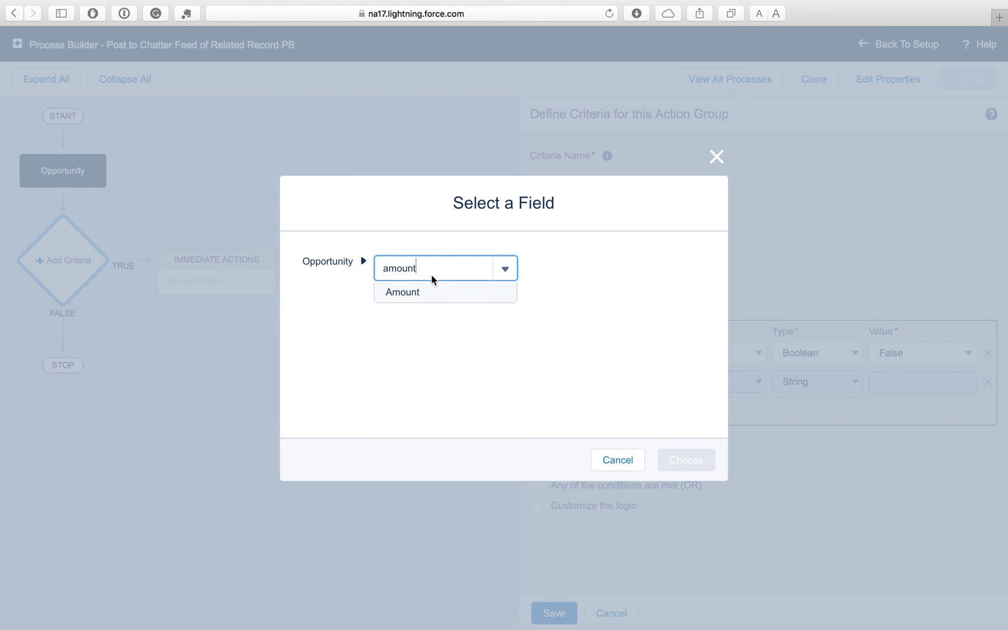
click(426, 291)
click(677, 461)
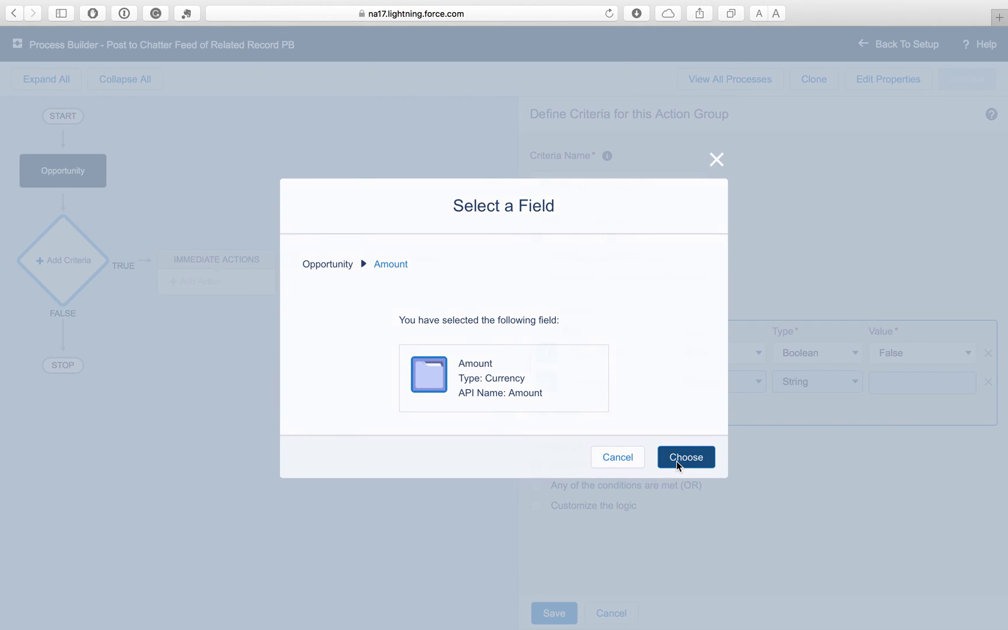
click(724, 382)
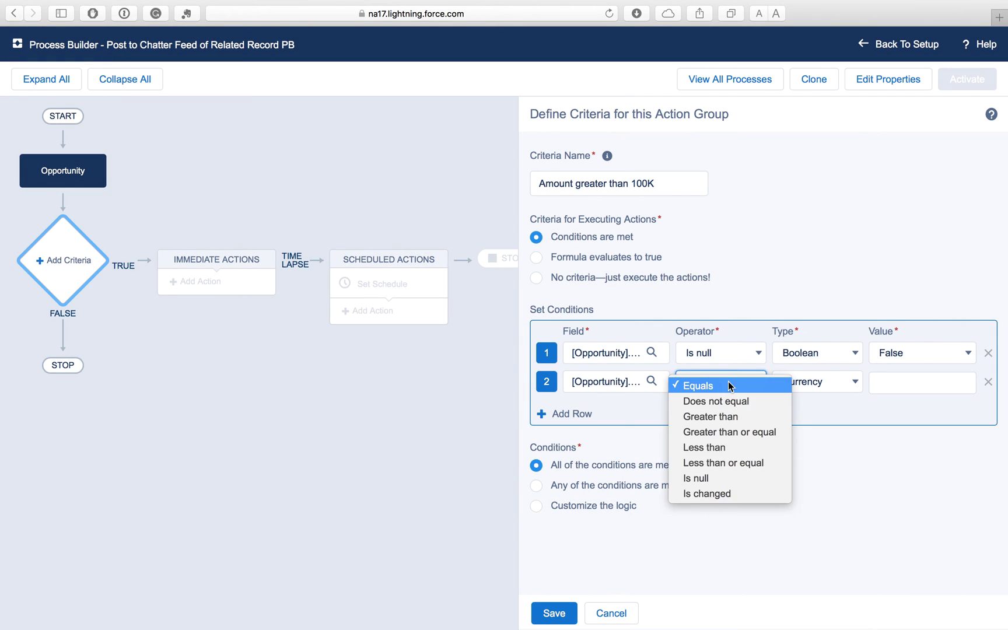
click(728, 432)
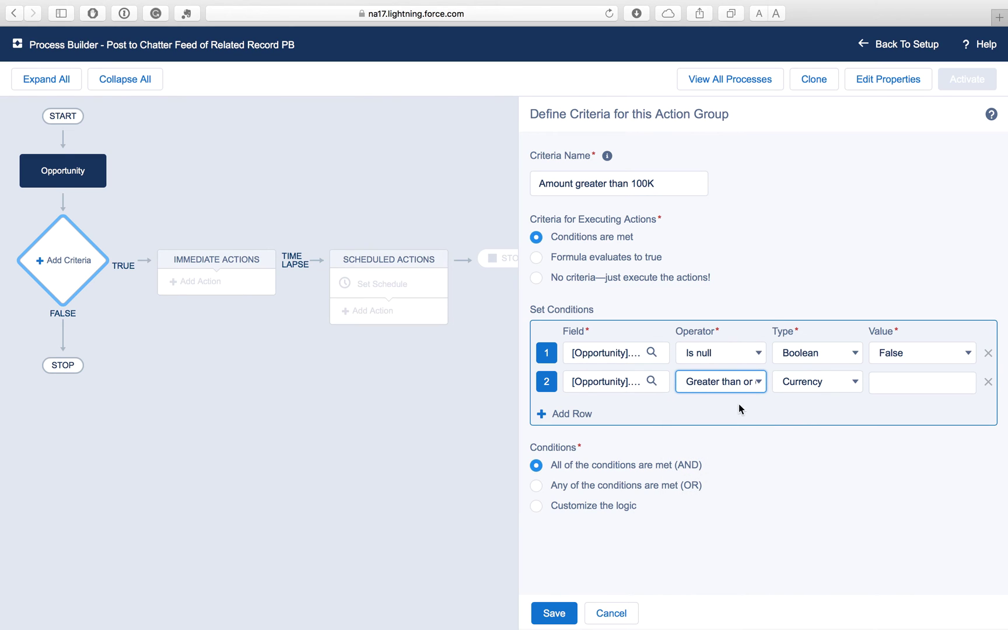
click(882, 387)
text(100k)
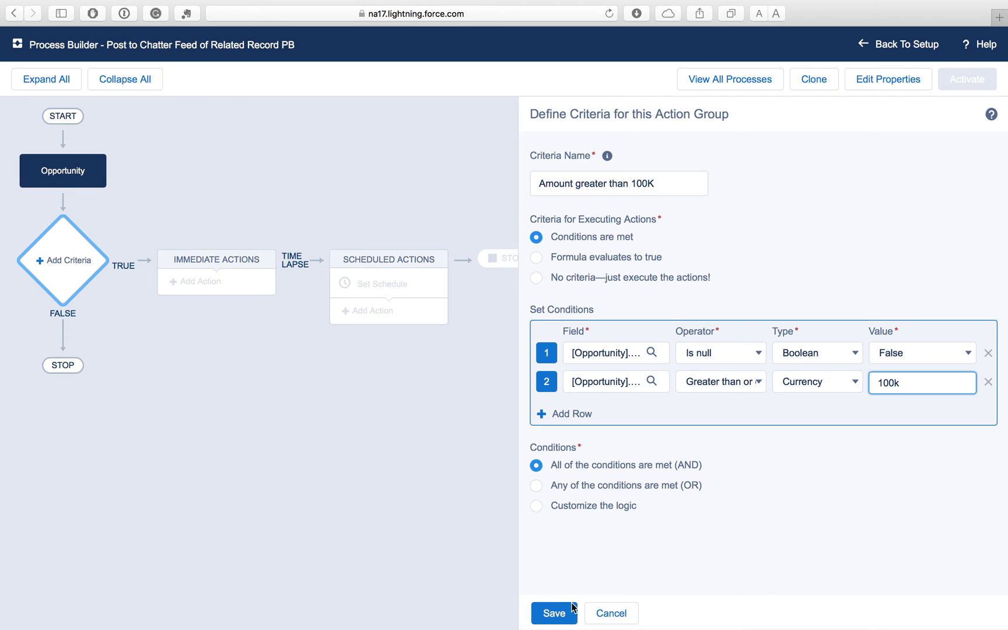
click(554, 617)
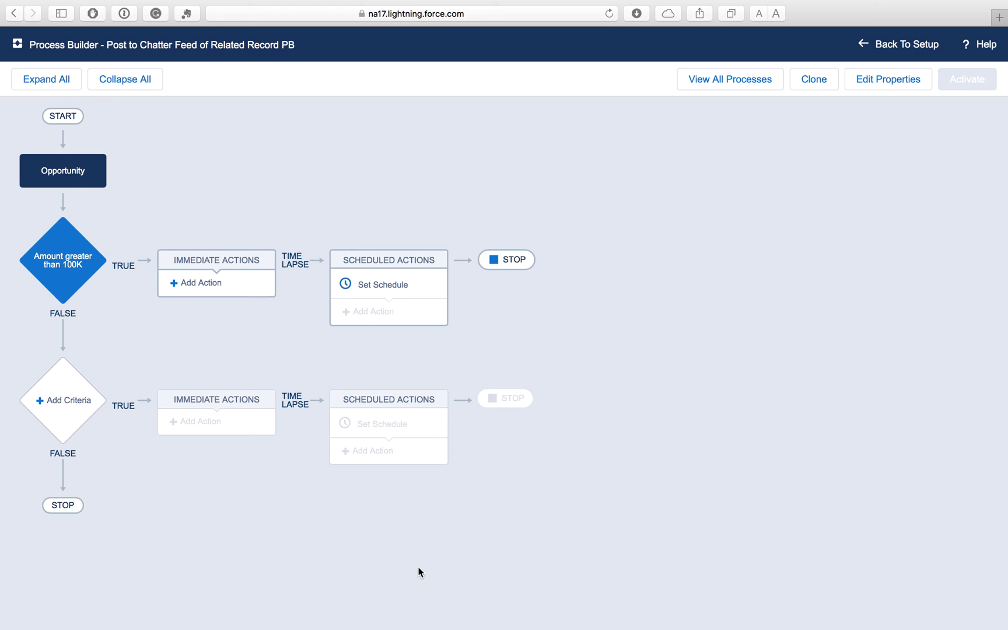
Add an immediate action of type Flows named "Launch a Flow" that calls the Post to Chatter Feed of Related Record flow.
click(209, 285)
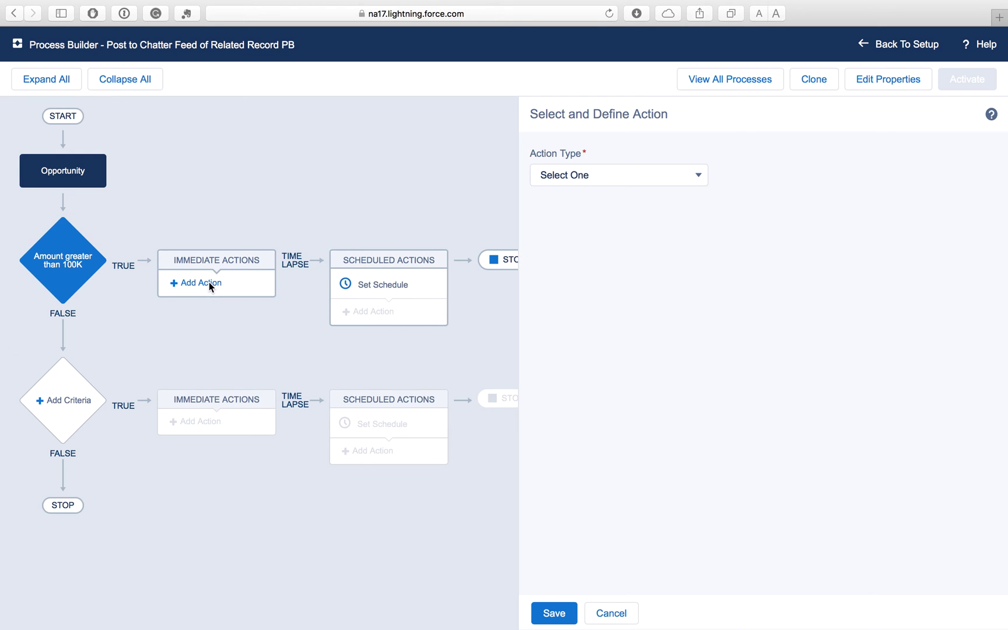
click(602, 168)
click(602, 168)
click(601, 169)
click(569, 240)
click(569, 238)
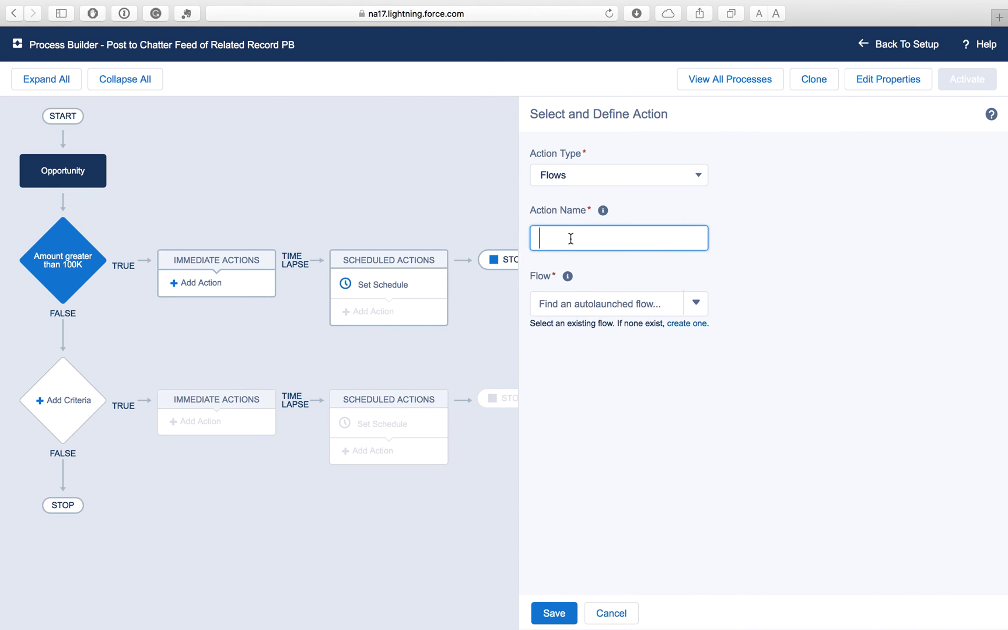
text(Launch a Flow)
click(589, 304)
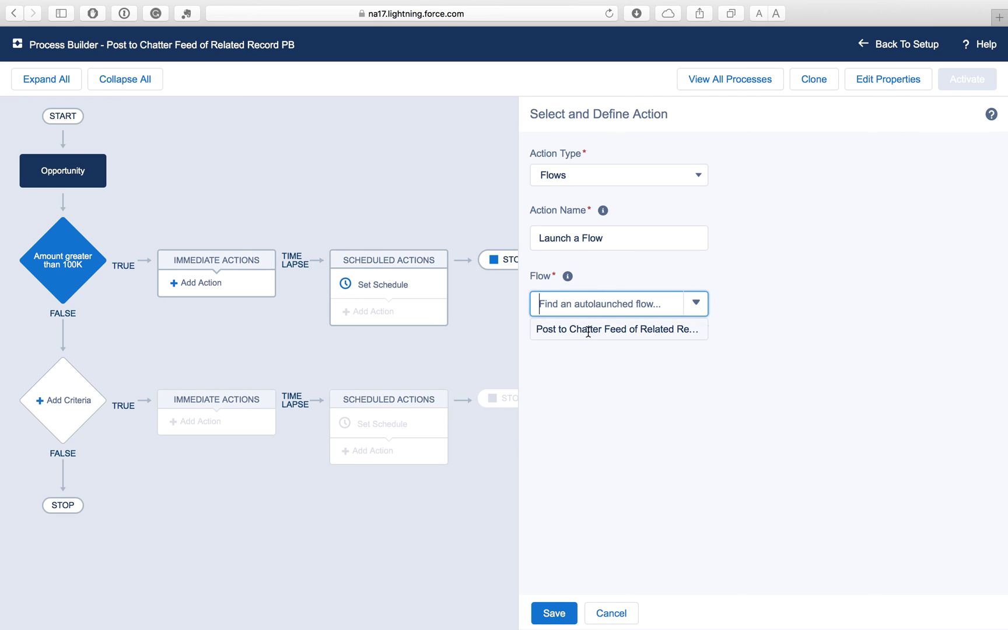
click(588, 331)
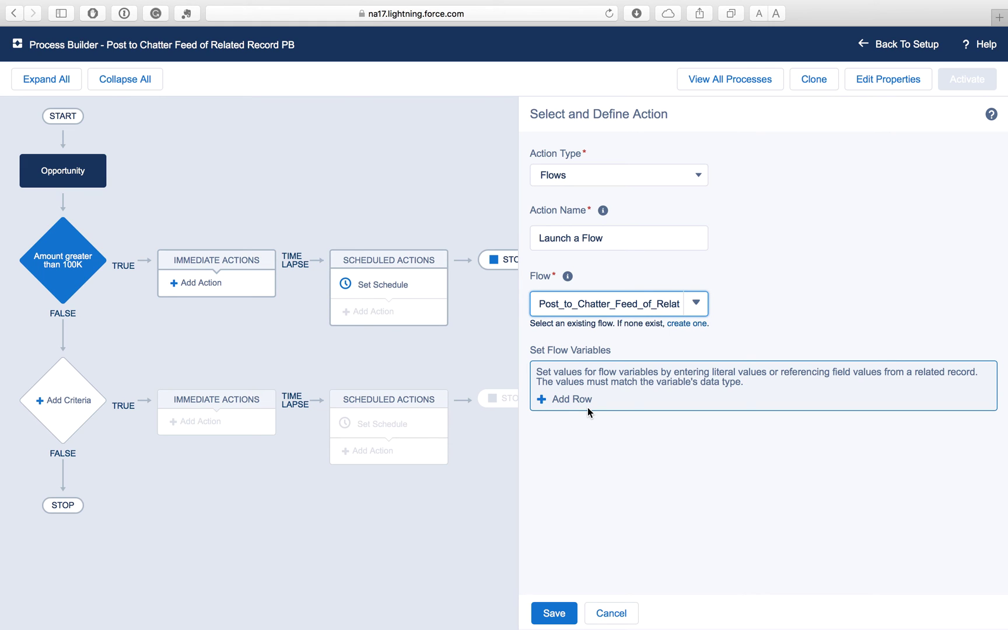
Add three flow variable rows to the action: VarAccountID, VarOpportunityID and VarOpportunityName.
click(572, 401)
click(578, 397)
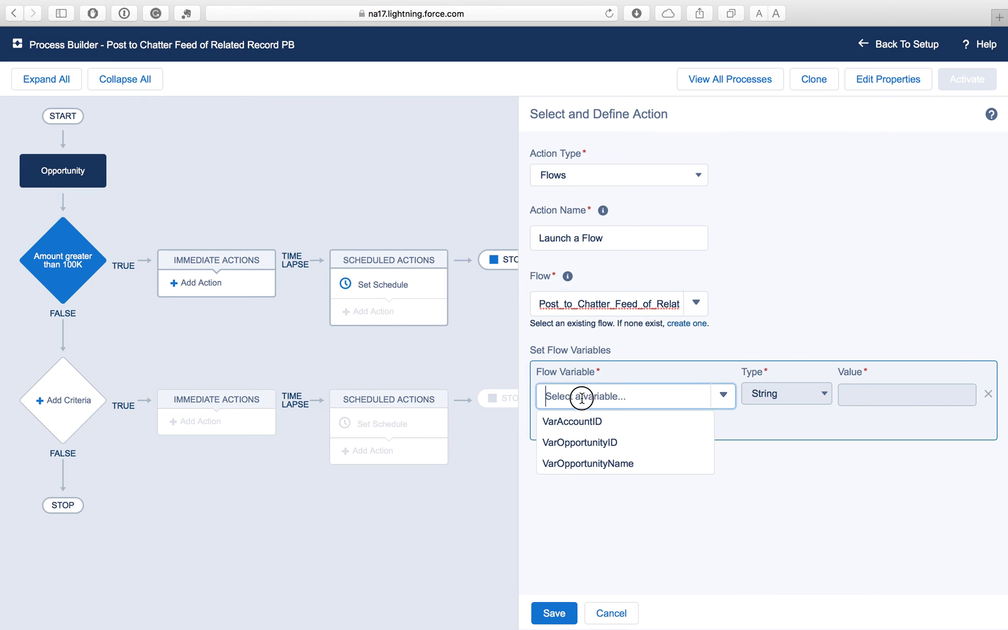
click(578, 426)
click(579, 429)
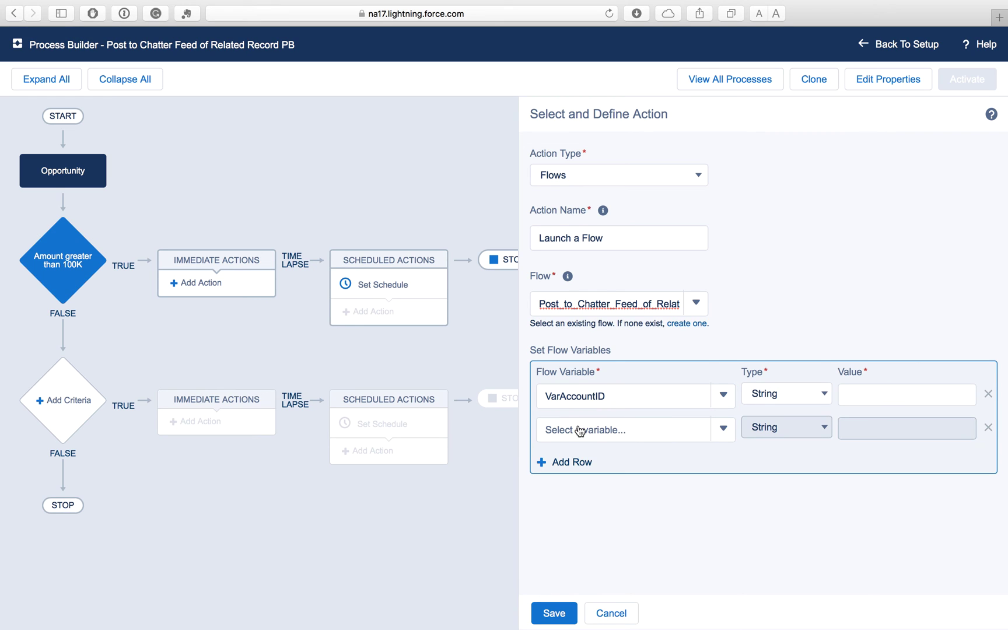
click(581, 429)
click(586, 476)
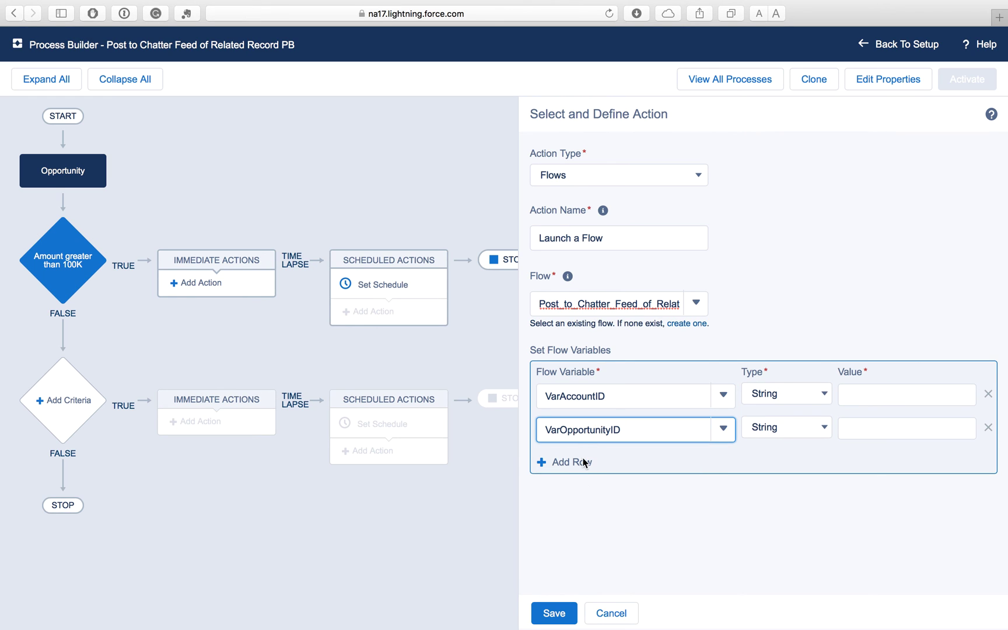
click(584, 461)
click(592, 466)
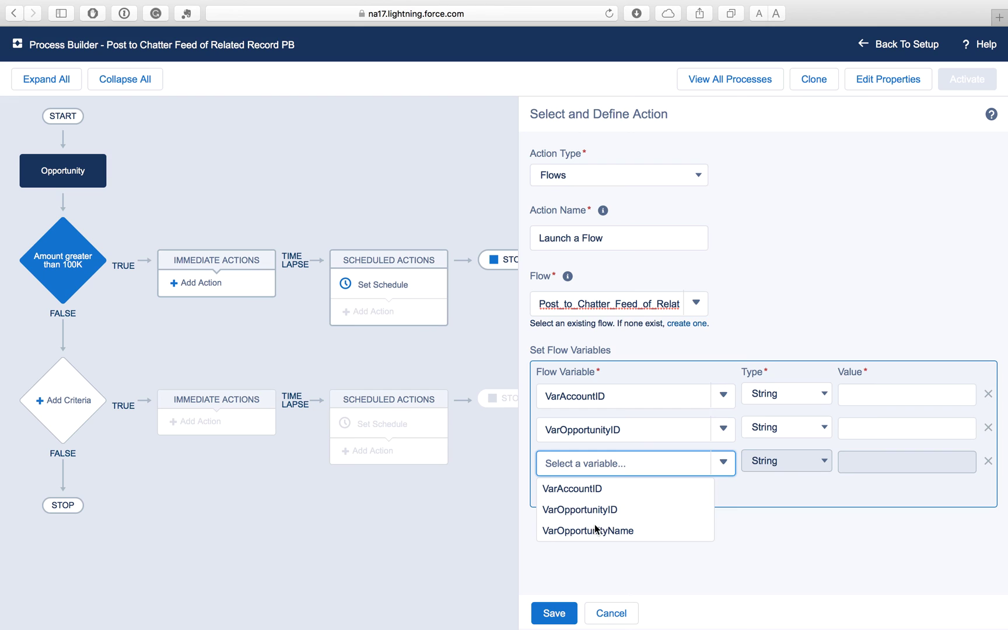
click(595, 530)
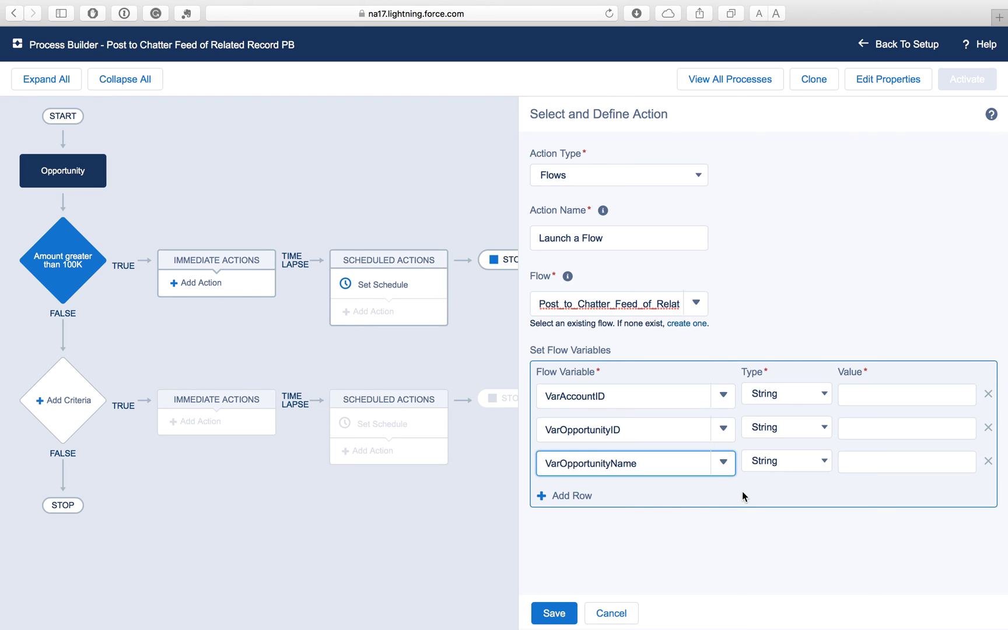
Set the value type of all three flow variables to Reference.
click(778, 396)
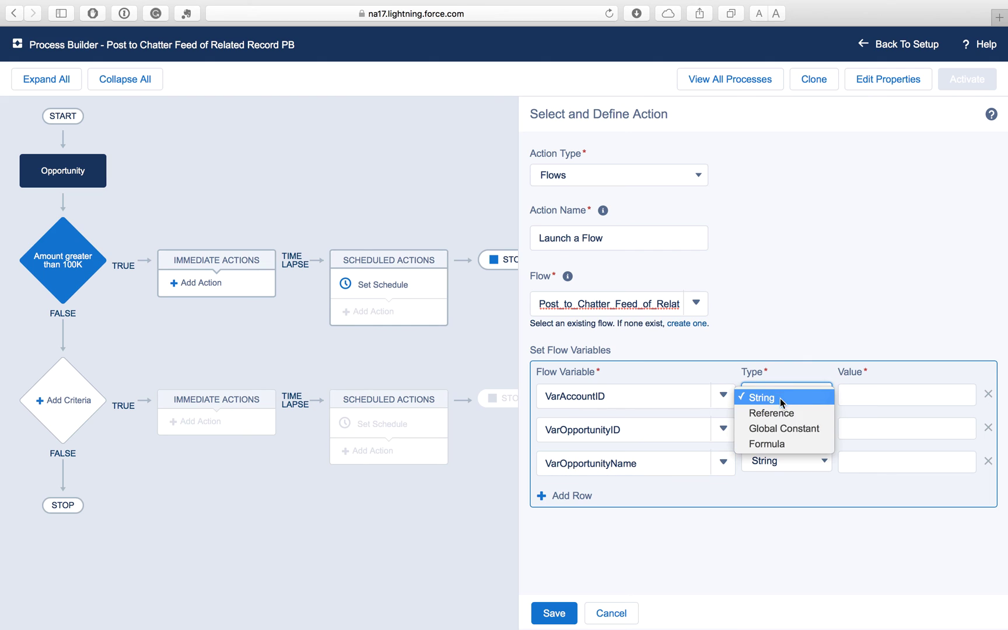
key(Escape)
click(780, 412)
click(780, 428)
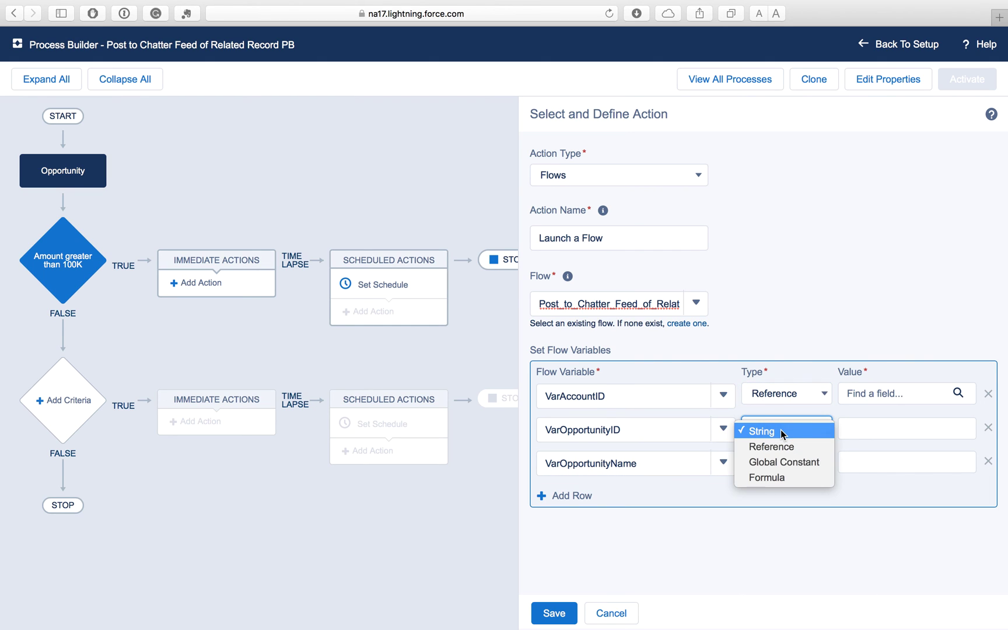
click(782, 445)
click(780, 453)
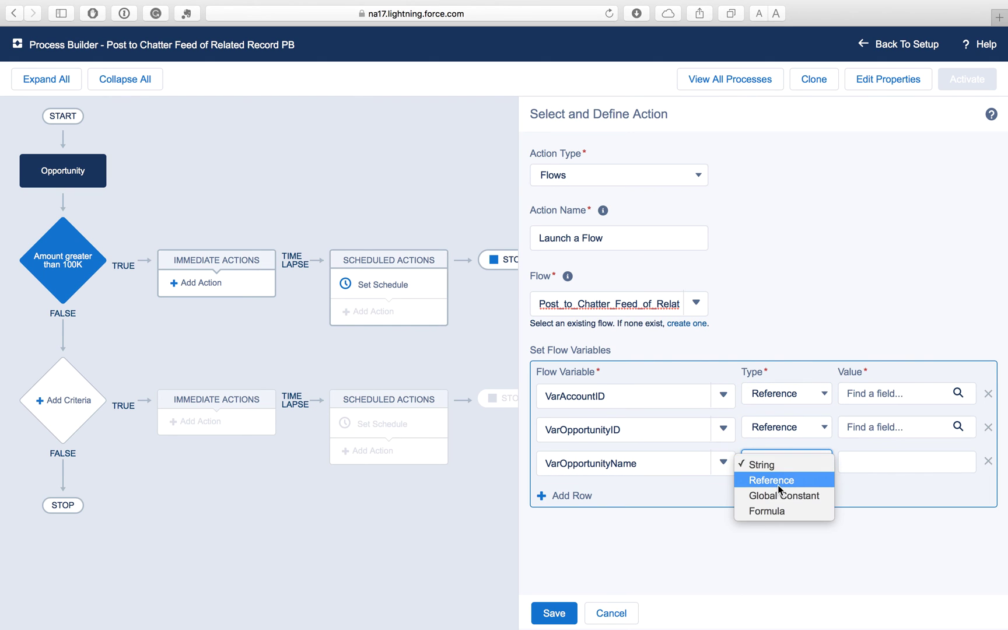
click(778, 486)
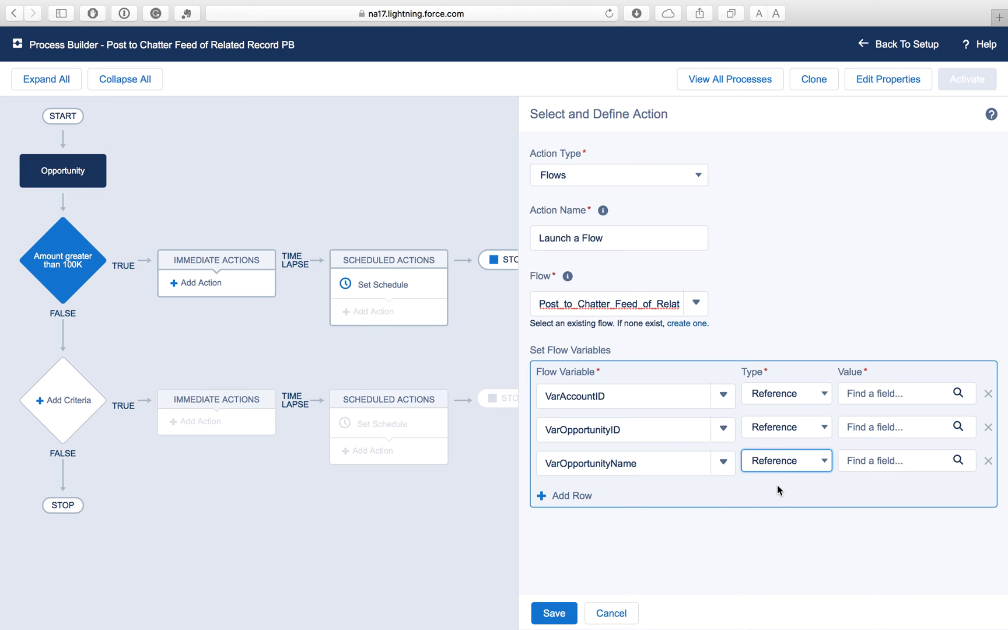
Map VarAccountID to the Opportunity's Account ID field and VarOpportunityID to its Opportunity ID field.
click(879, 397)
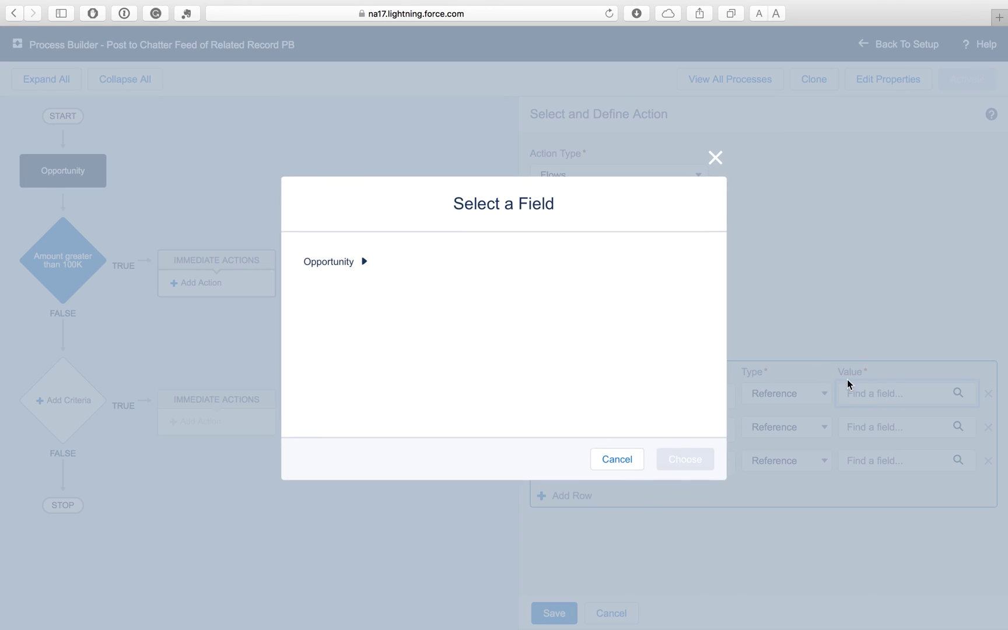
text(acc)
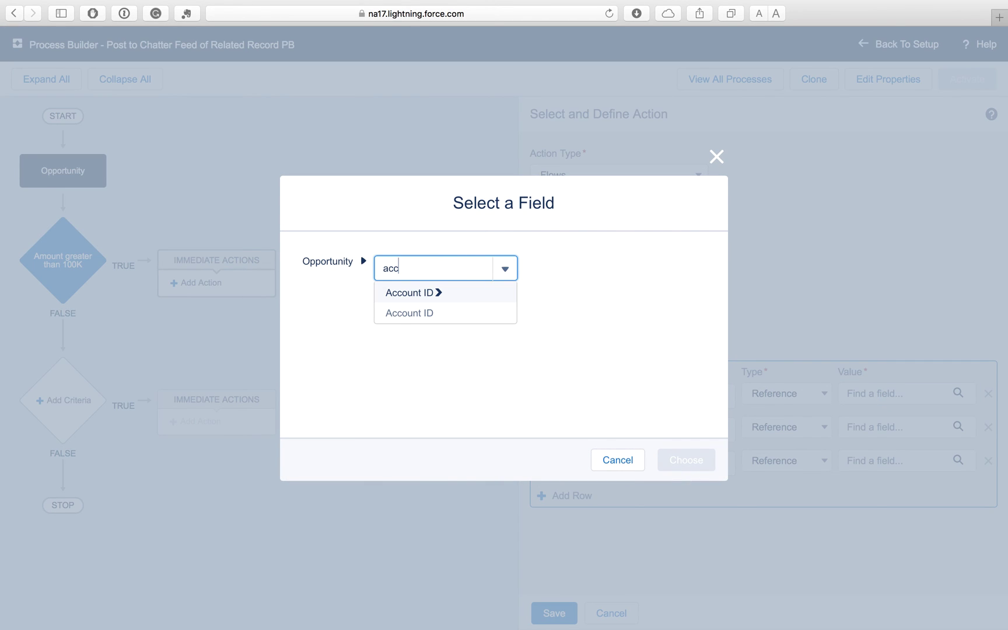
click(416, 313)
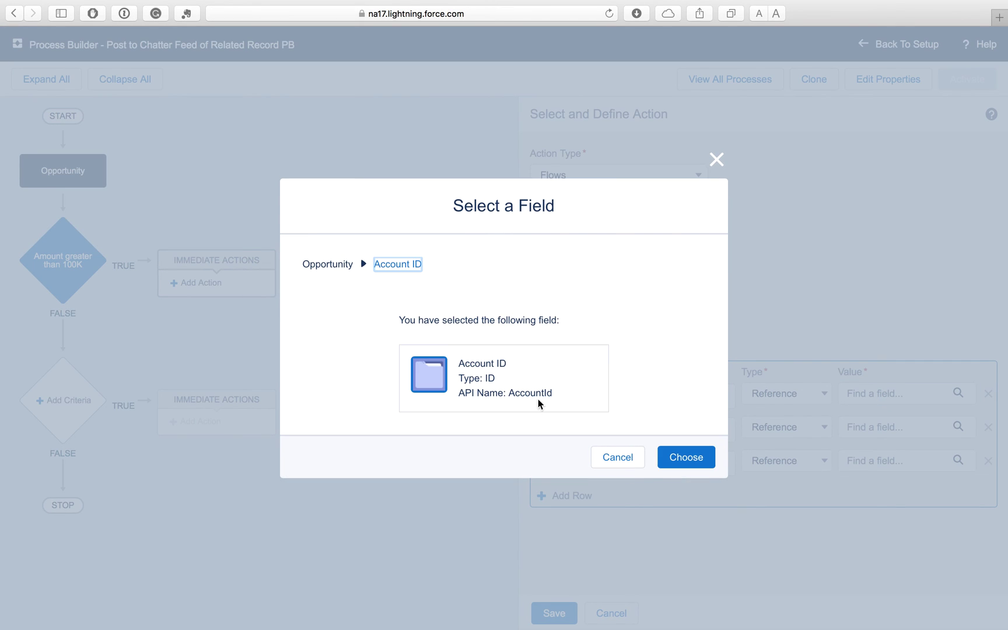
click(695, 464)
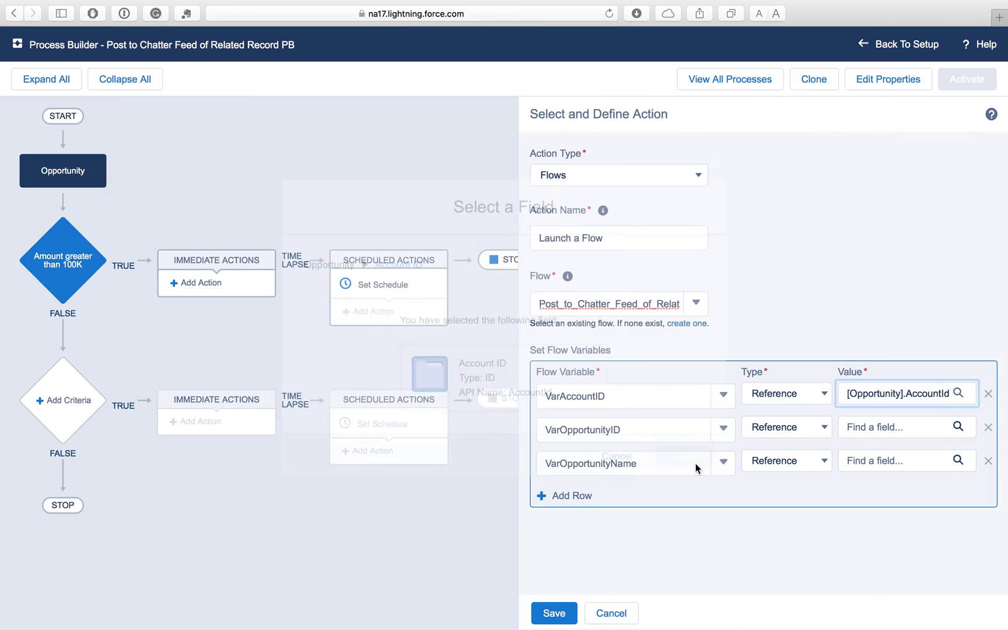
click(870, 428)
text(opp)
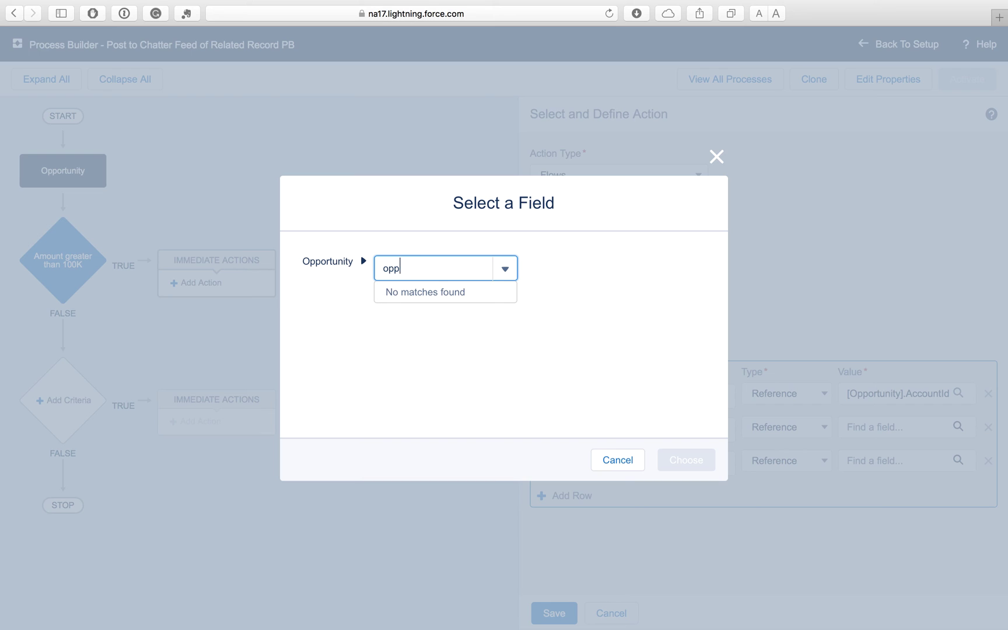
text(o)
click(394, 312)
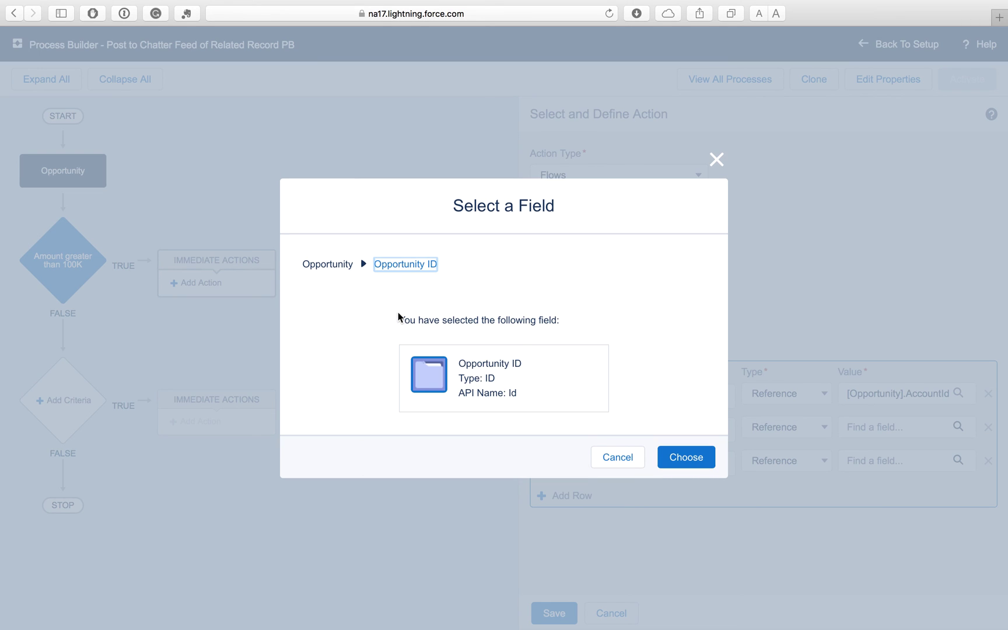
click(711, 465)
Map VarOpportunityName to the Opportunity's Name field and save the flow action.
click(877, 462)
text(amount)
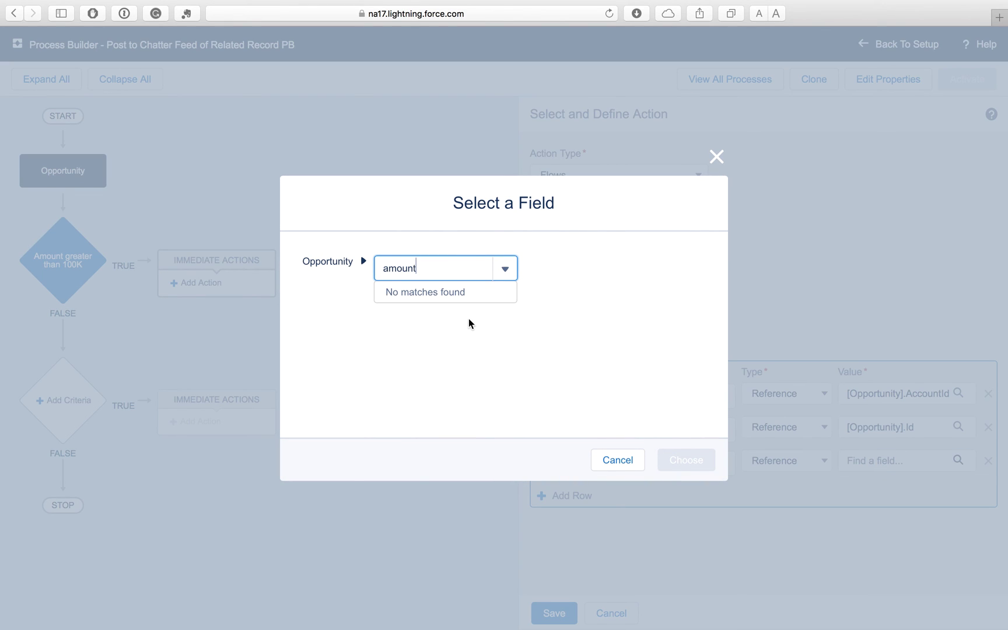
key(BackSpace)
key(BackSpace)
key(BackSpace)
key(BackSpace)
key(BackSpace)
key(BackSpace)
text(Nam)
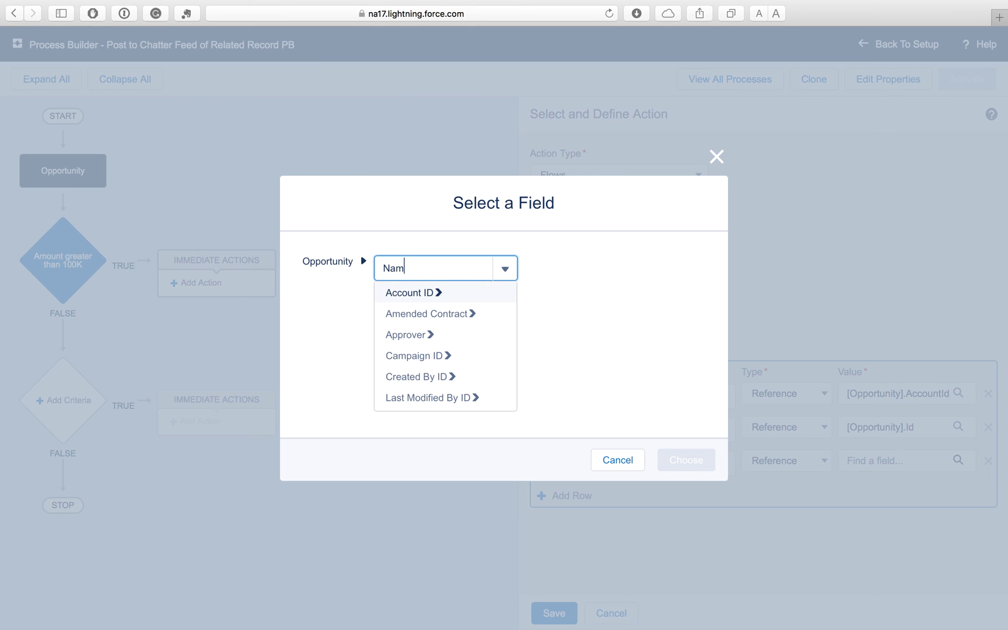
click(427, 293)
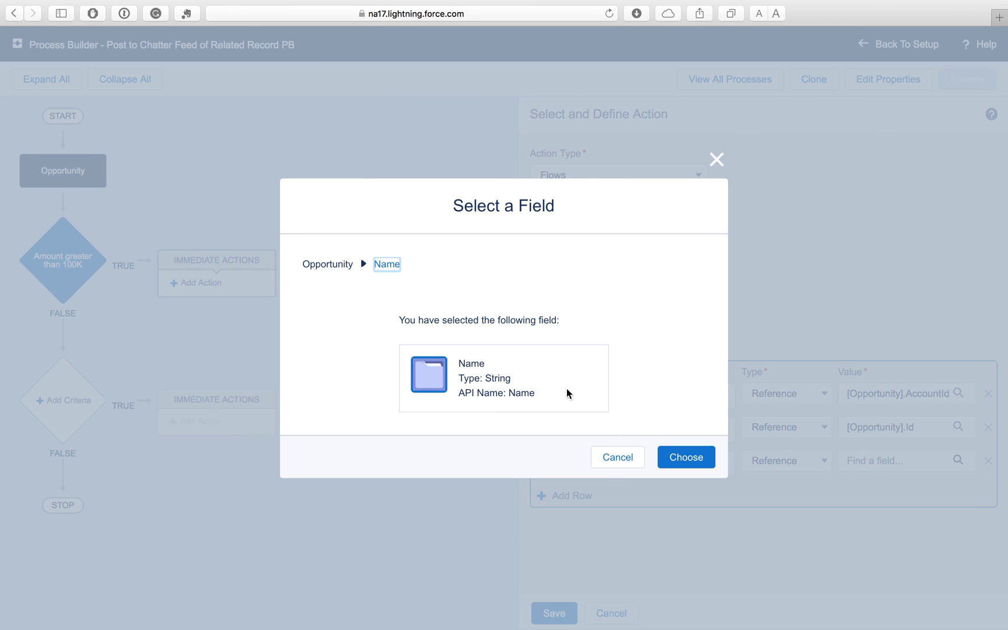
click(669, 458)
click(557, 618)
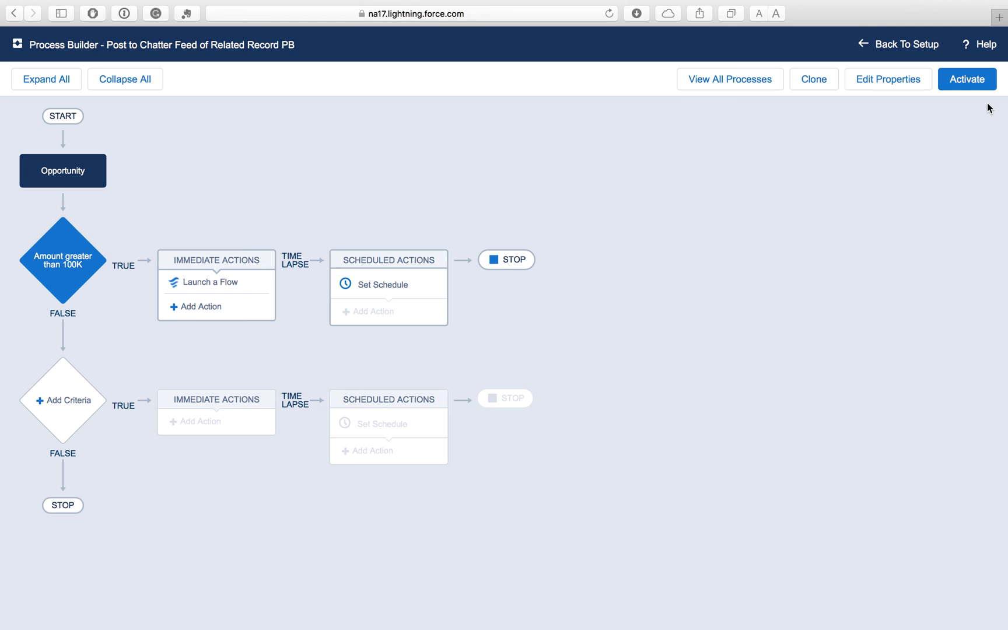
Activate the process, confirm the activation, and return to Setup.
click(977, 82)
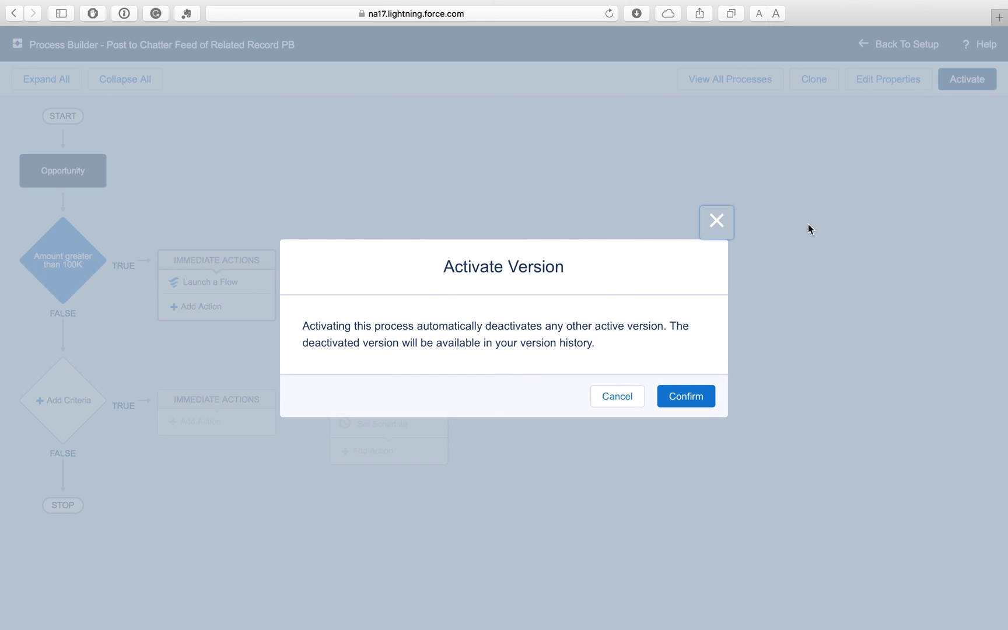
click(684, 397)
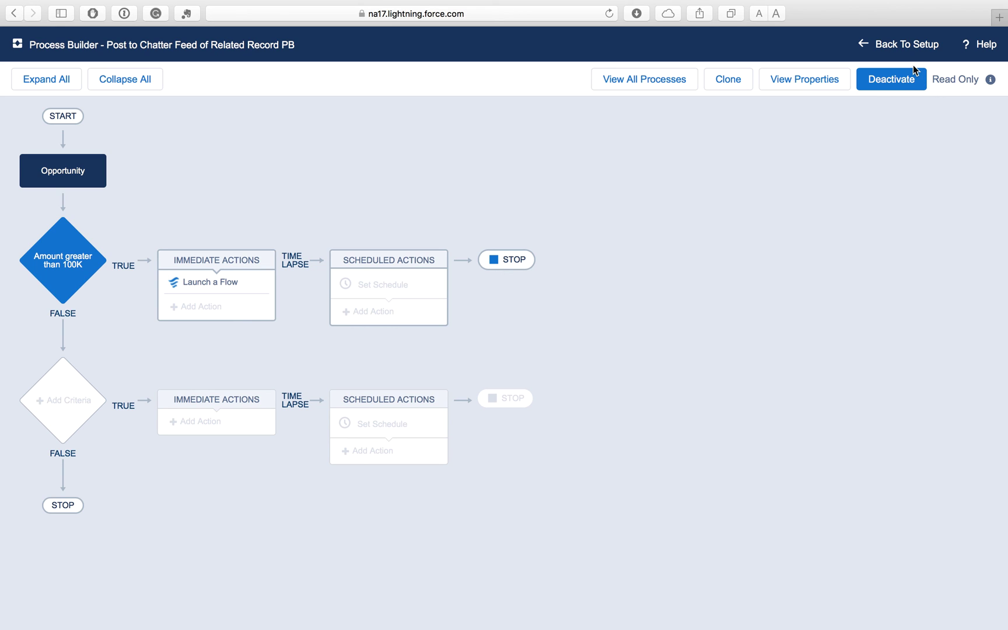
click(903, 46)
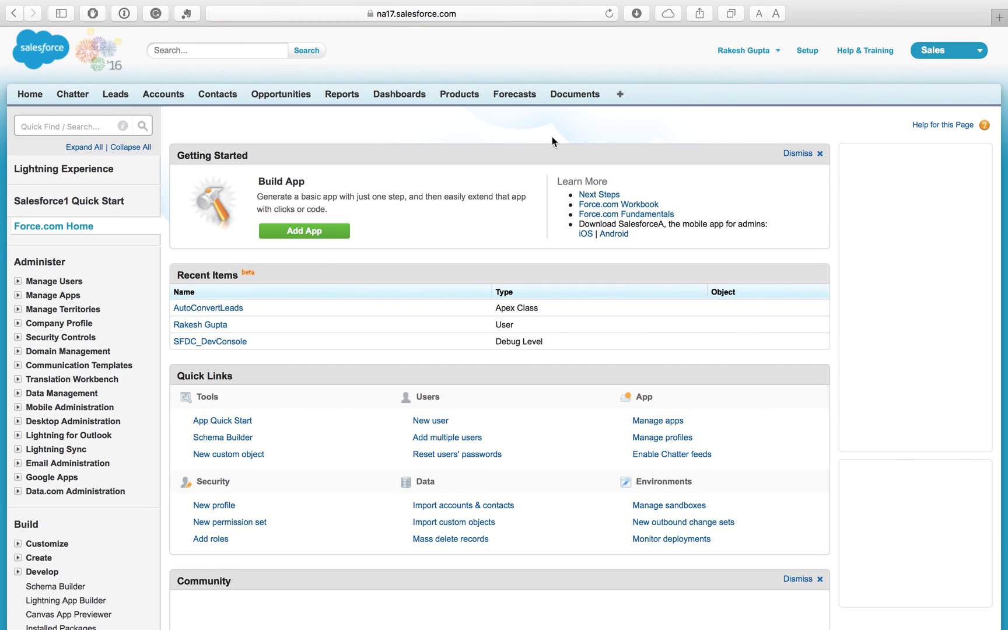
Start a new opportunity named "Blog 55 Test" and look up Bluth Company as its account.
click(297, 95)
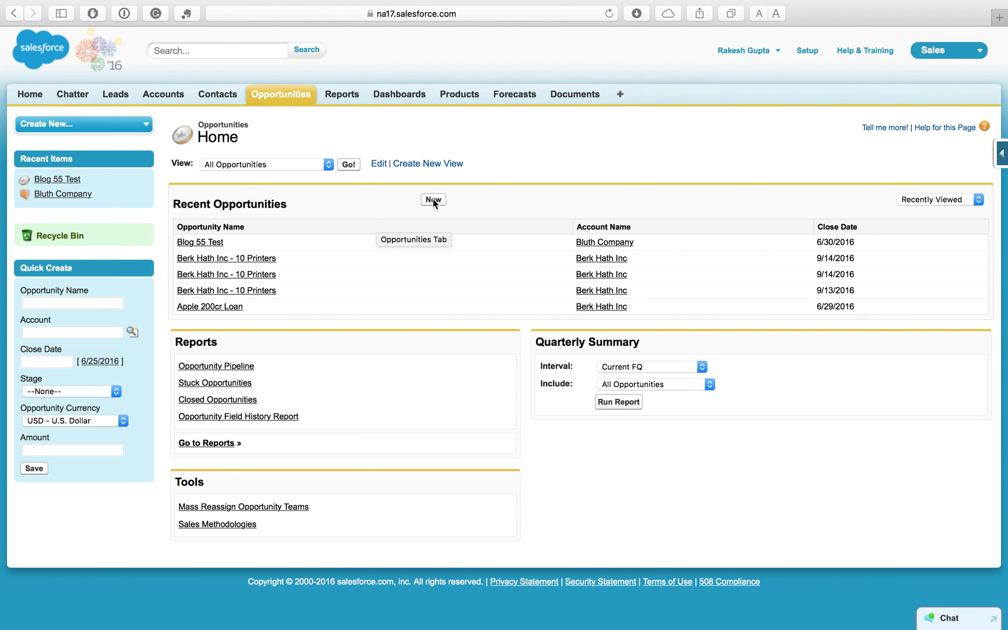
click(433, 200)
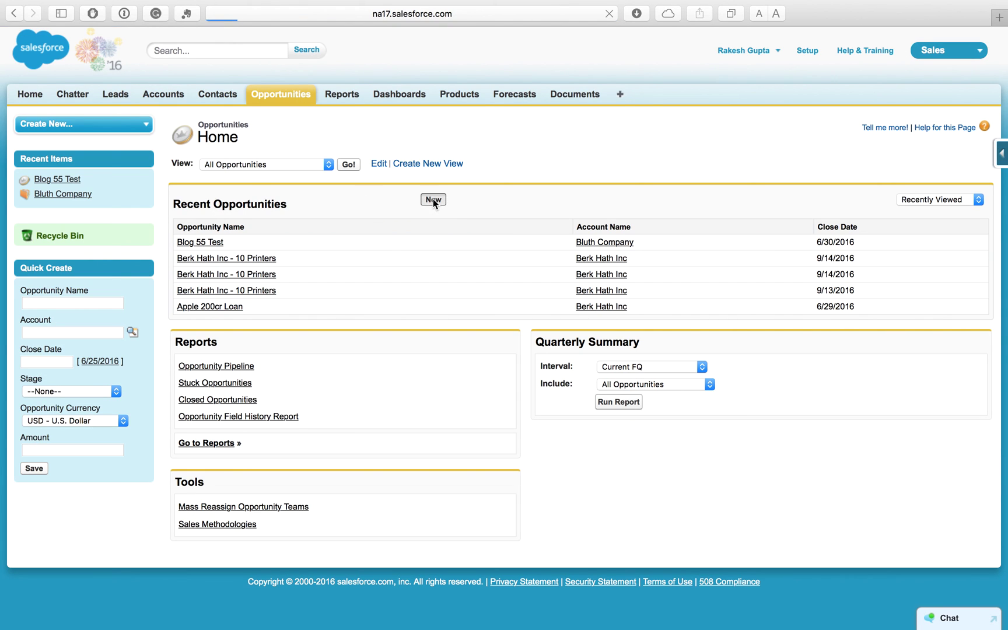
text(Blog 55 )
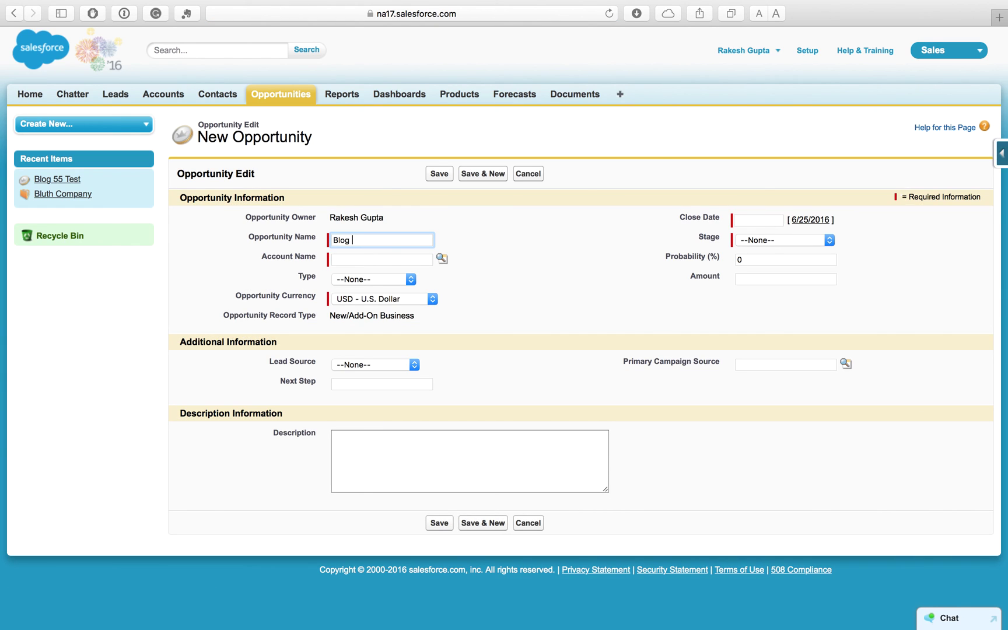
text(Test)
click(380, 261)
click(441, 260)
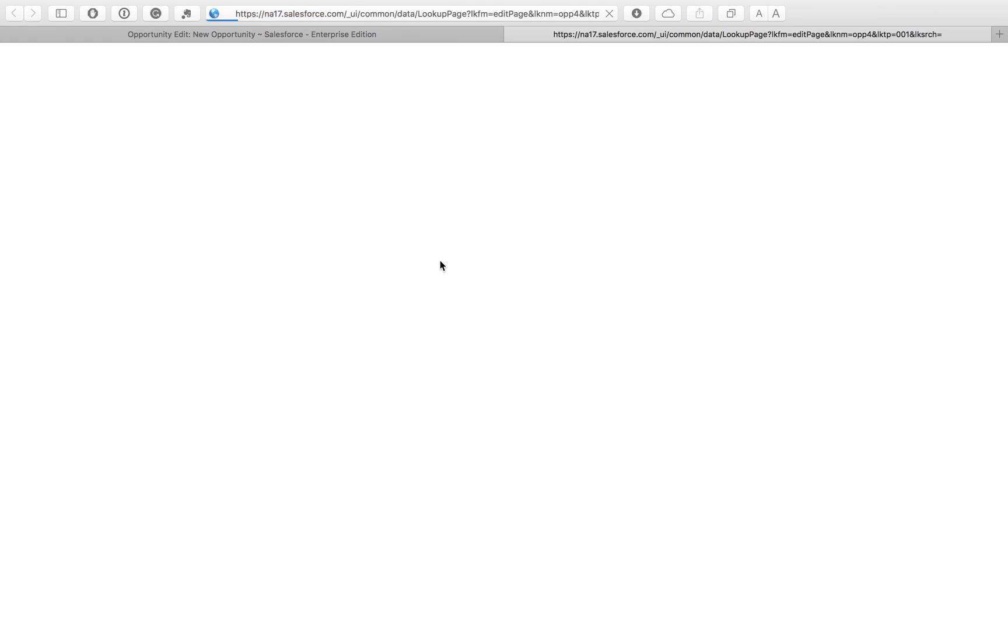
click(63, 186)
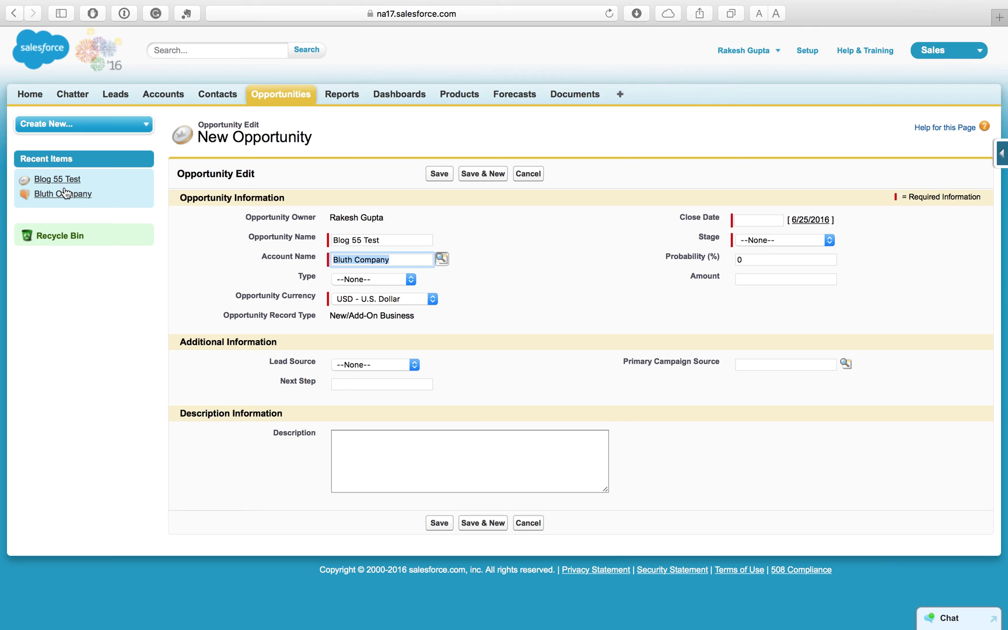
Set the opportunity's close date to 6/27/2016, stage to Prospecting and amount to 150k, and save it.
click(770, 221)
click(777, 314)
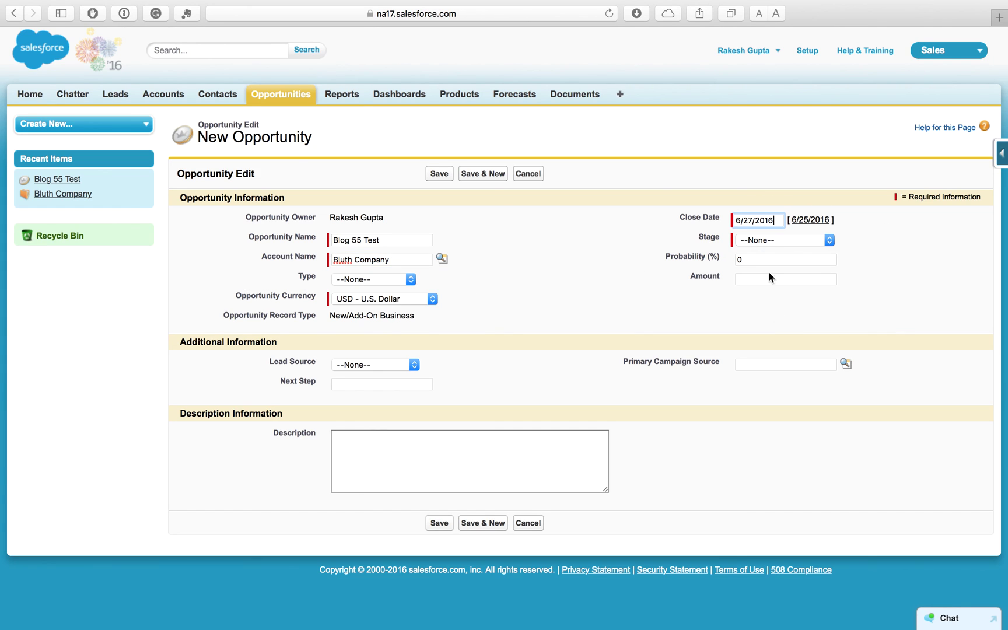
click(760, 236)
click(757, 253)
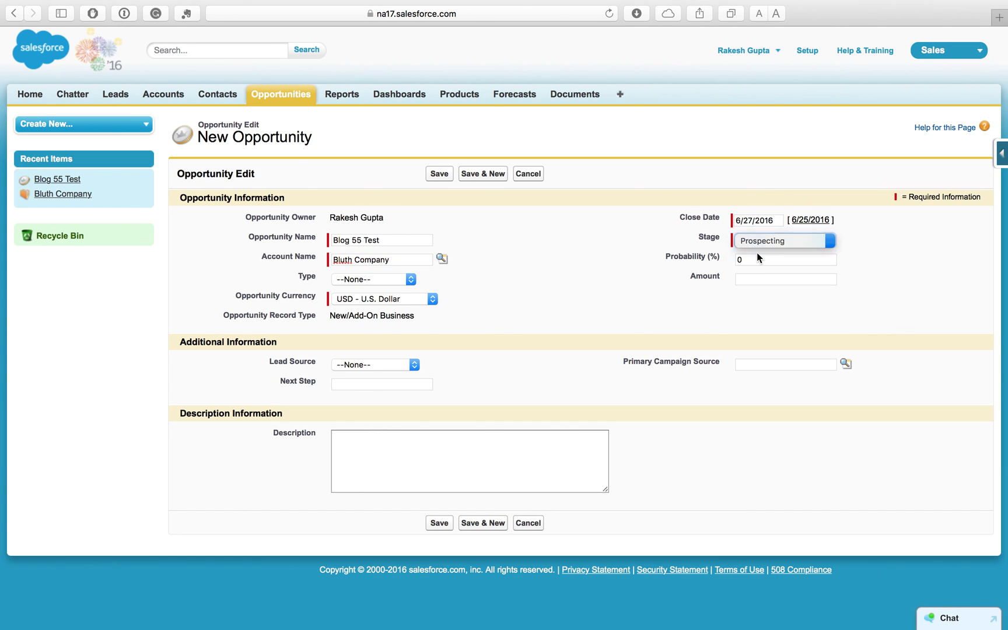
click(761, 283)
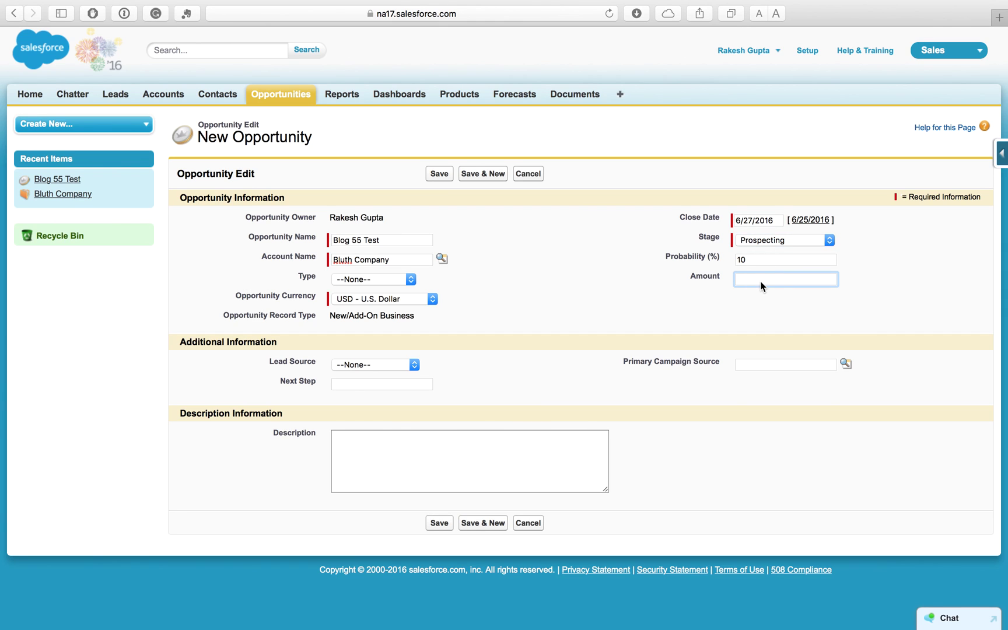
text(150k)
click(436, 176)
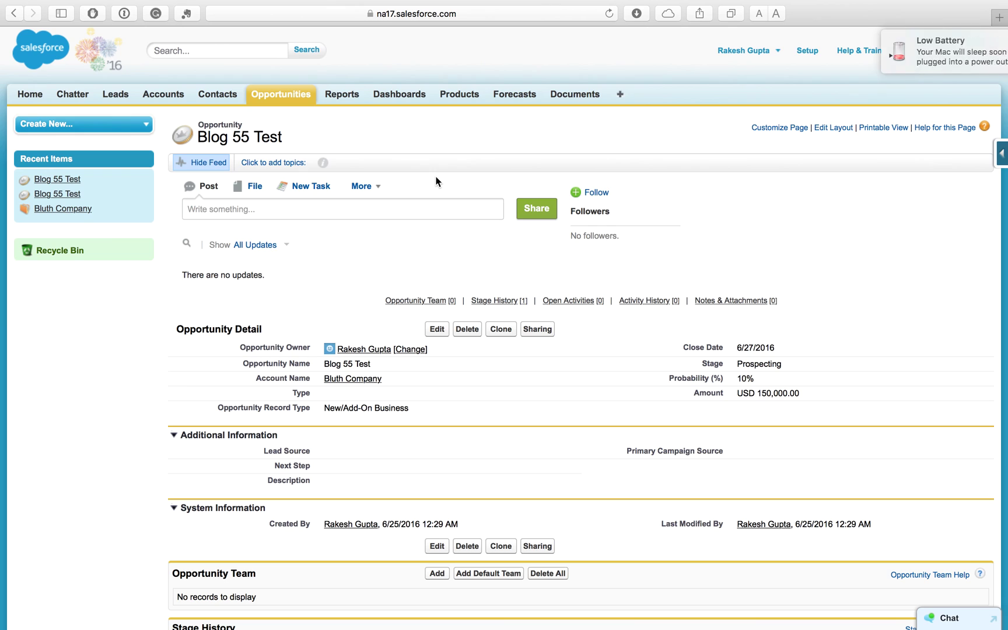
Check the Bluth Company account's Chatter feed for the new post and follow its link to the opportunity.
click(341, 382)
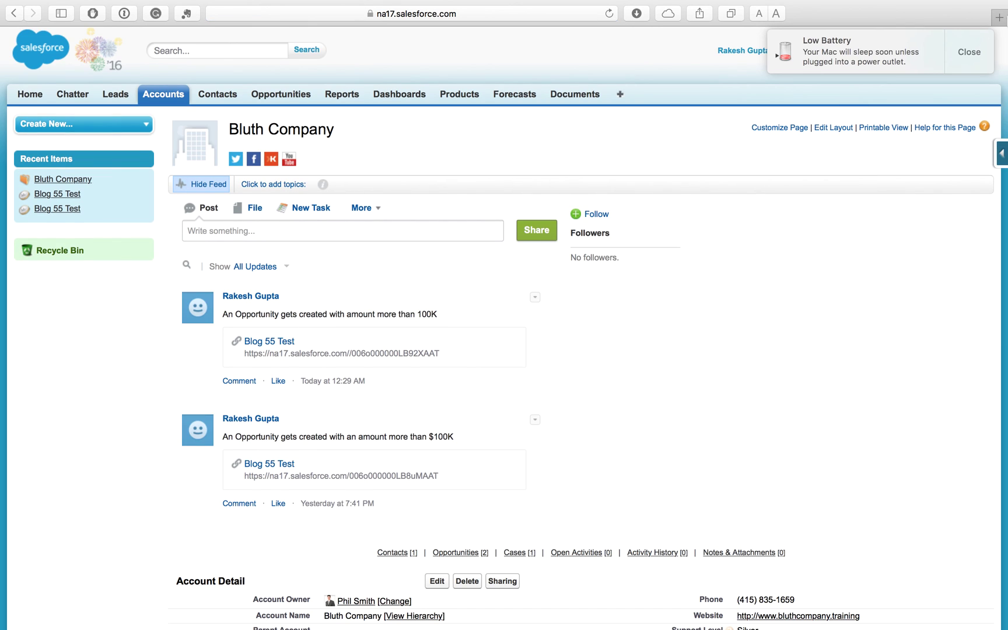
click(969, 52)
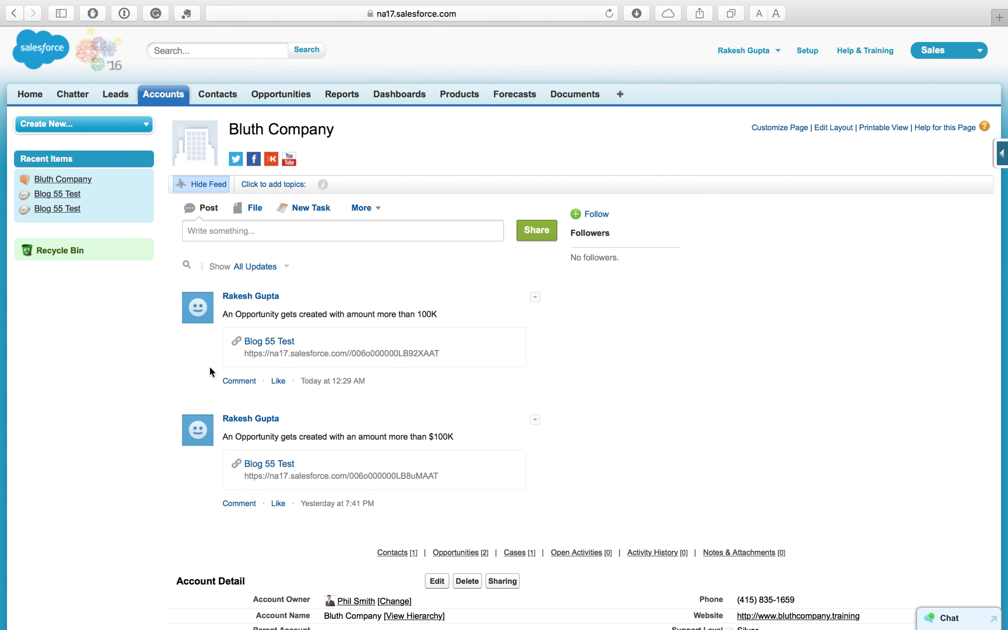
click(280, 341)
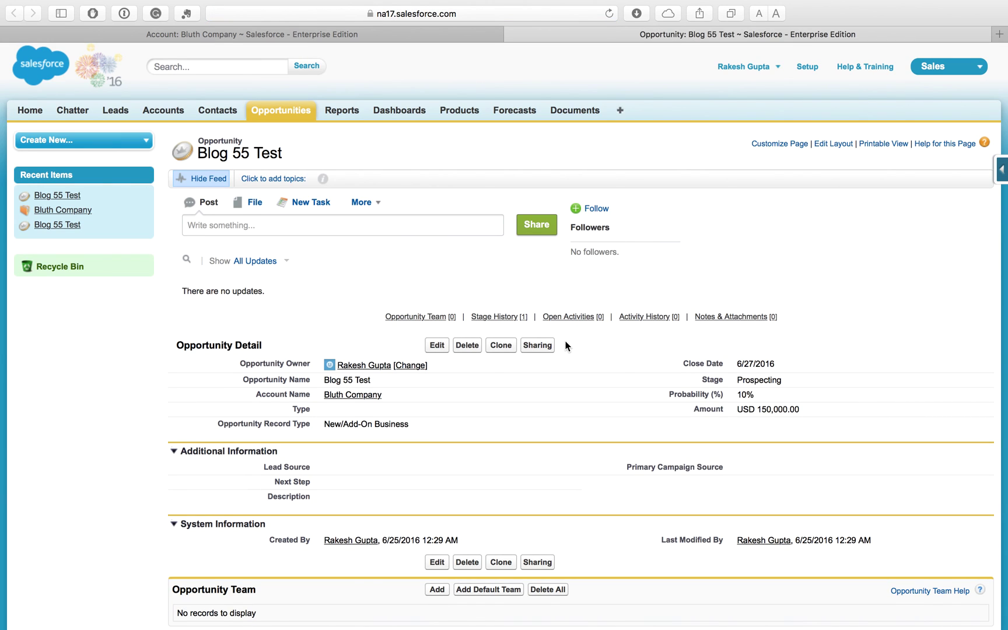
scroll(565, 345, down, 2)
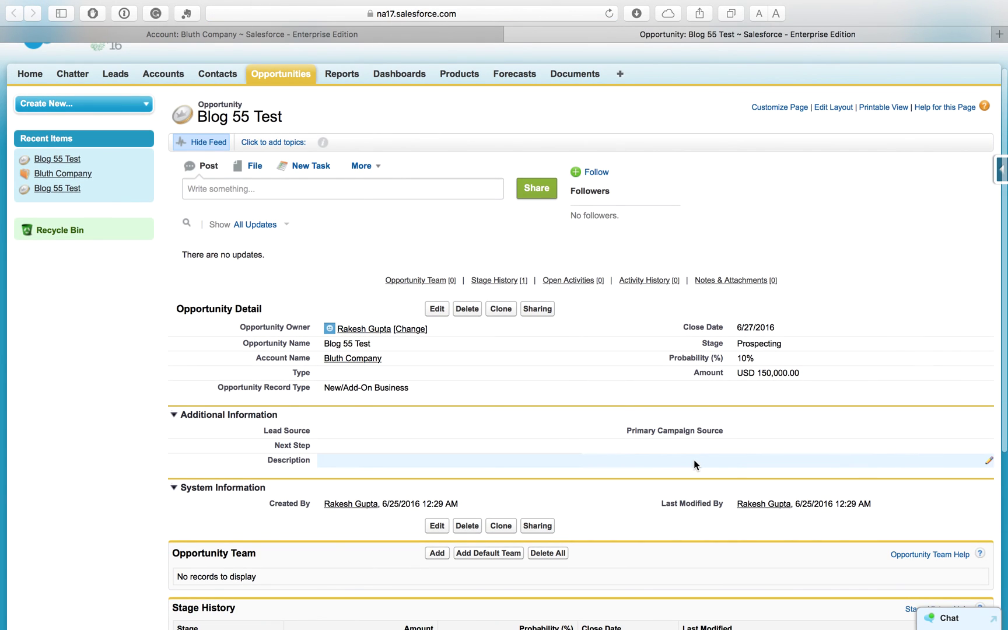